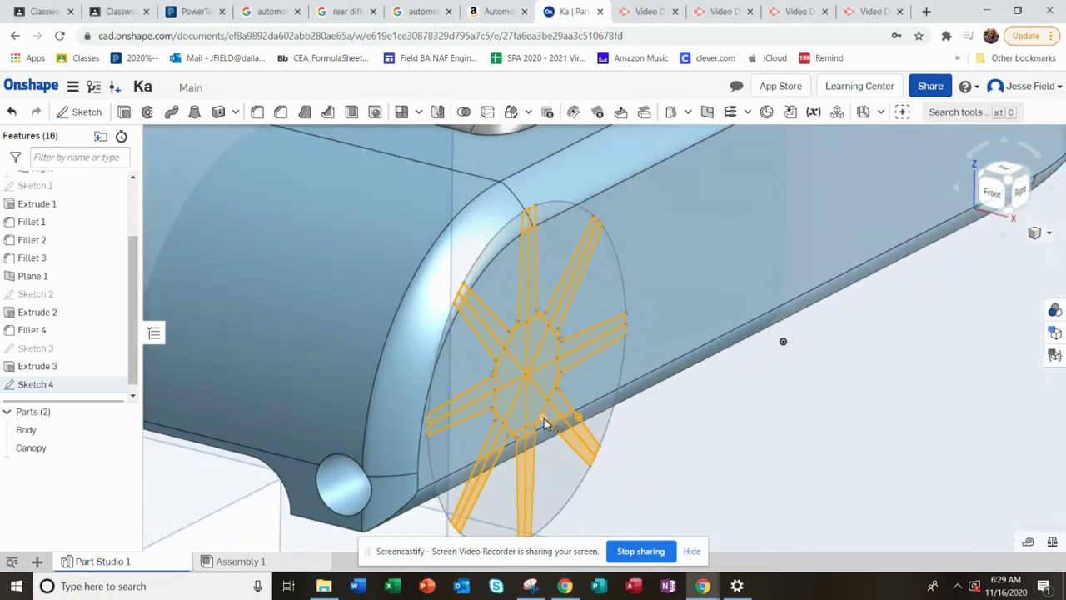
# Extrude the wheel spoke and hub regions of Sketch 4 outward as a blind addition to the body, about 0.19 in deep
pyautogui.click(124, 112)
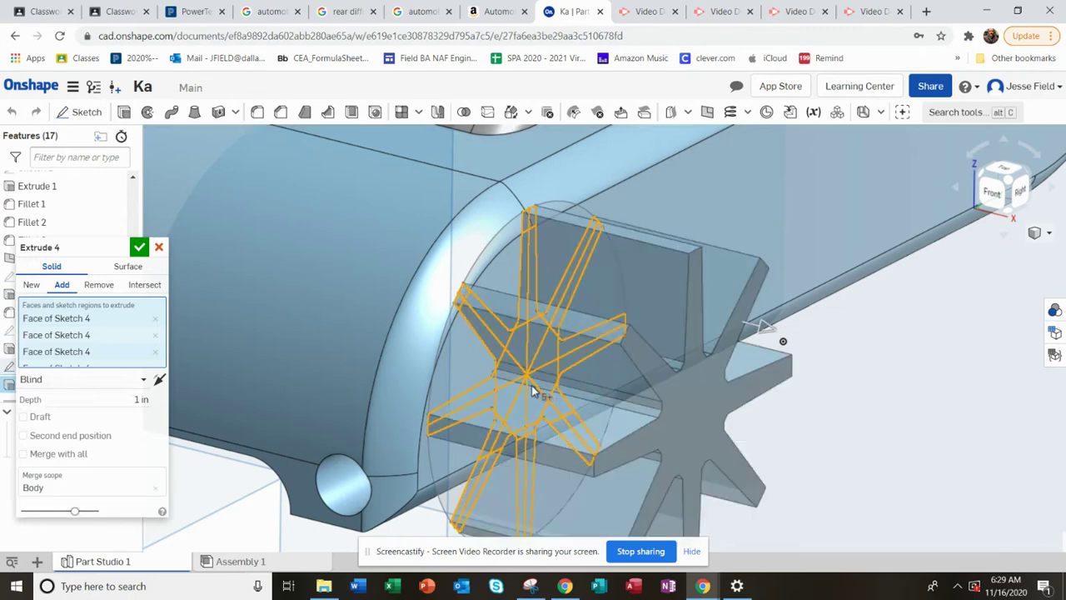
pyautogui.scroll(2, 607, 388)
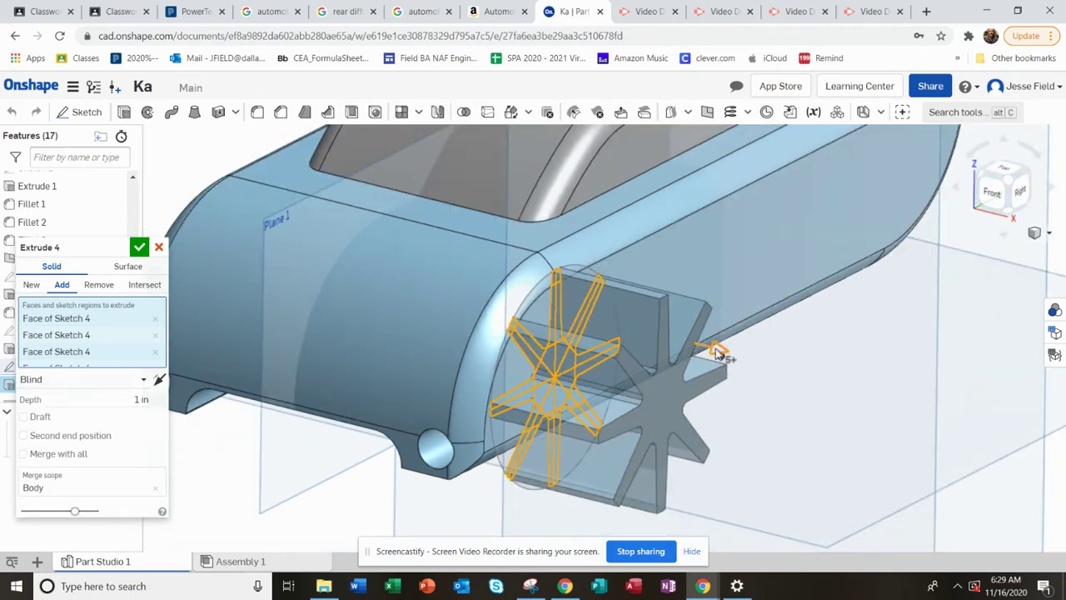
pyautogui.moveTo(640, 365); pyautogui.dragTo(758, 319, button='right')
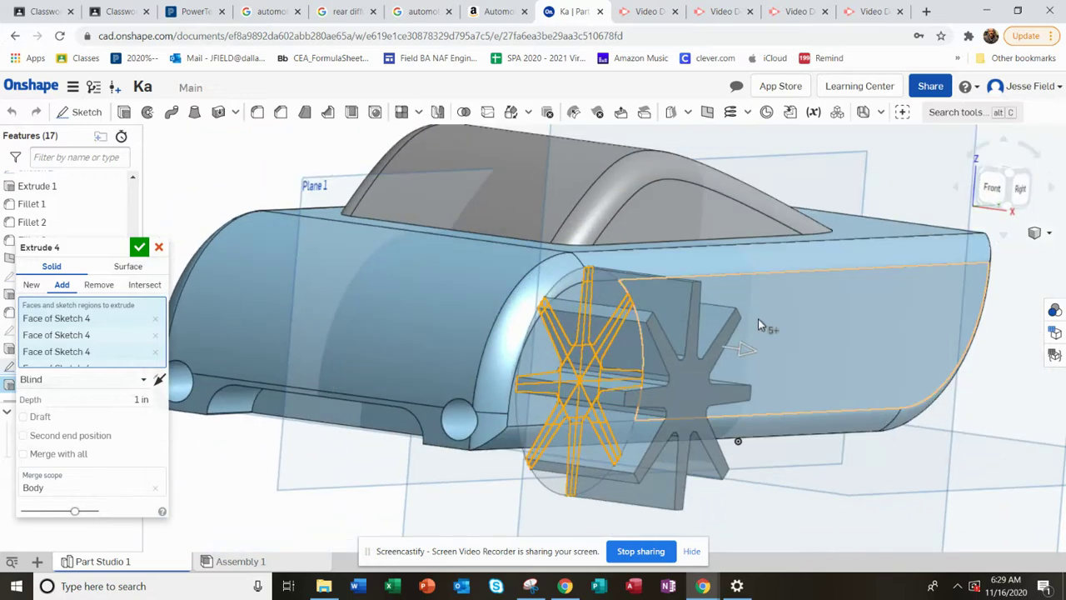
pyautogui.moveTo(735, 351); pyautogui.dragTo(649, 346)
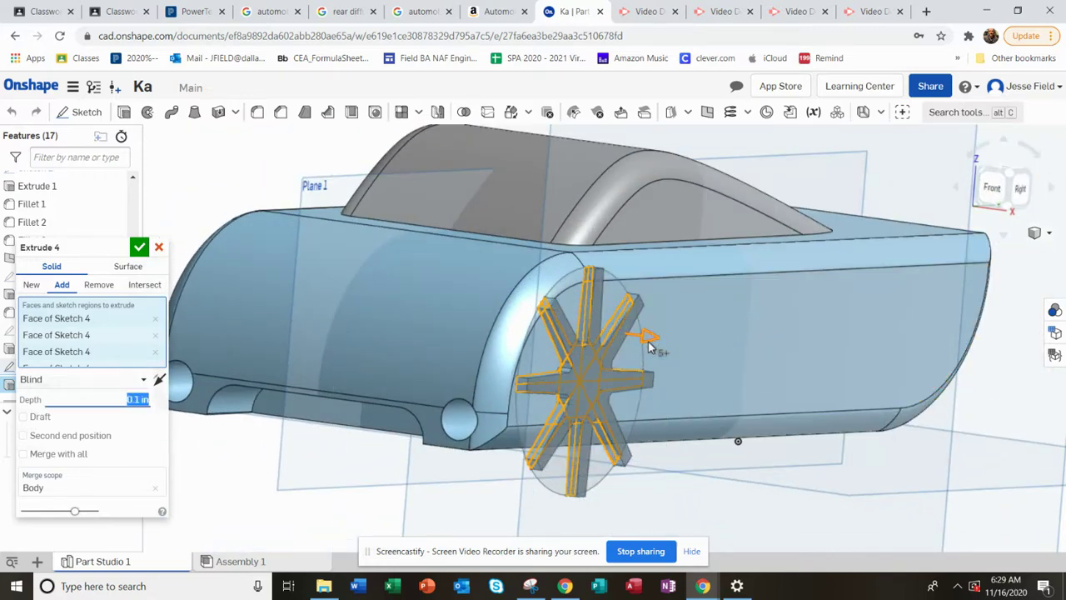
pyautogui.moveTo(651, 348); pyautogui.dragTo(659, 350)
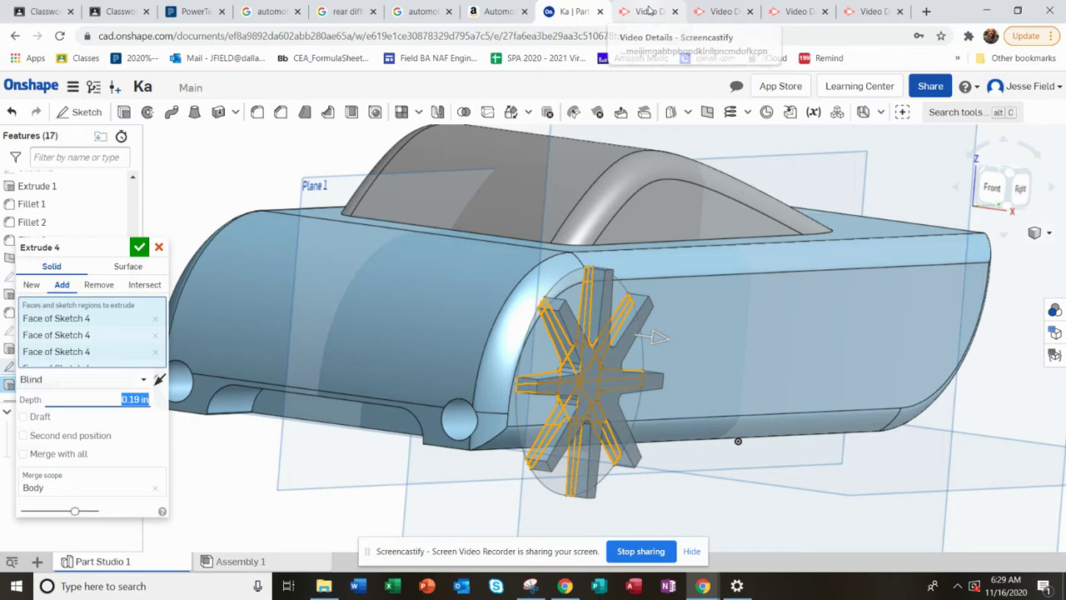
# Examine the wheels of the Automoblox C9-R Sportscar on its Amazon page, then return to the Onshape part studio
pyautogui.click(498, 12)
pyautogui.moveTo(349, 399)
pyautogui.scroll(1, 279, 437)
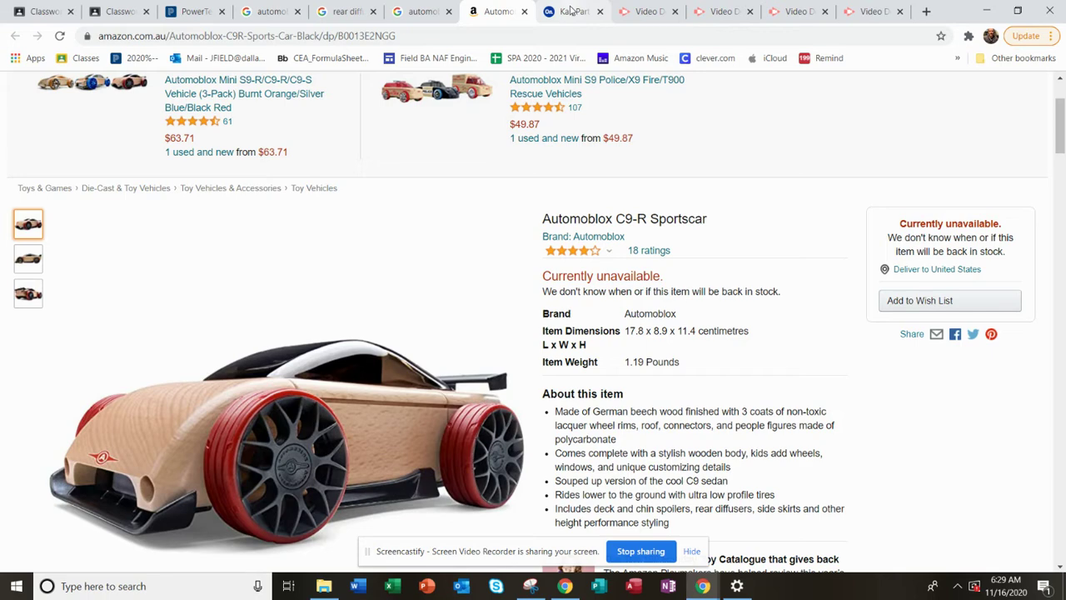
pyautogui.click(572, 10)
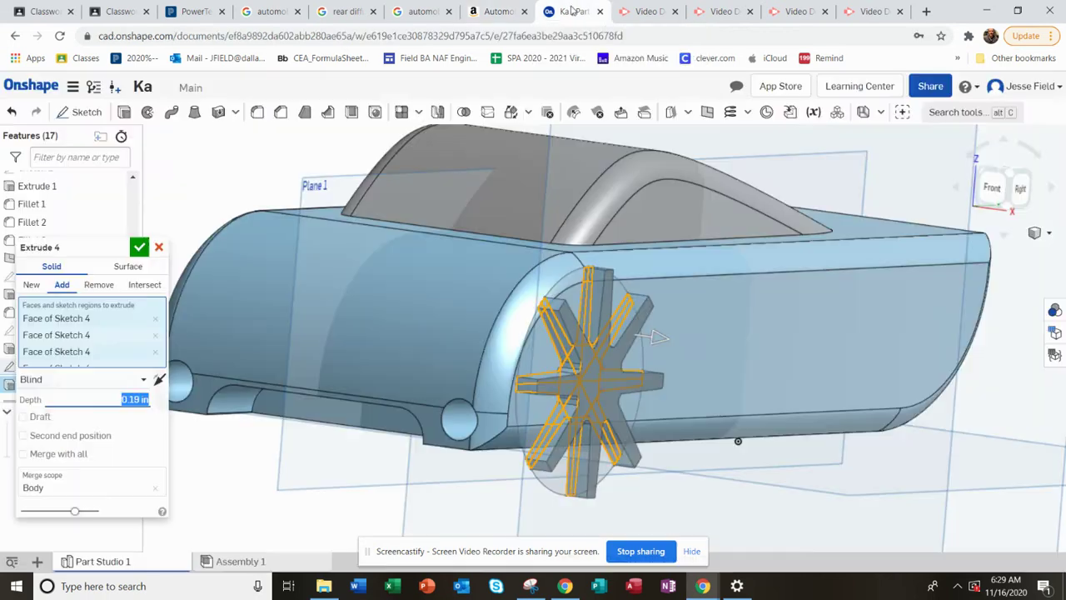
# Increase the spoke extrusion's depth to 0.4 in and accept the feature
pyautogui.moveTo(666, 342); pyautogui.dragTo(679, 348)
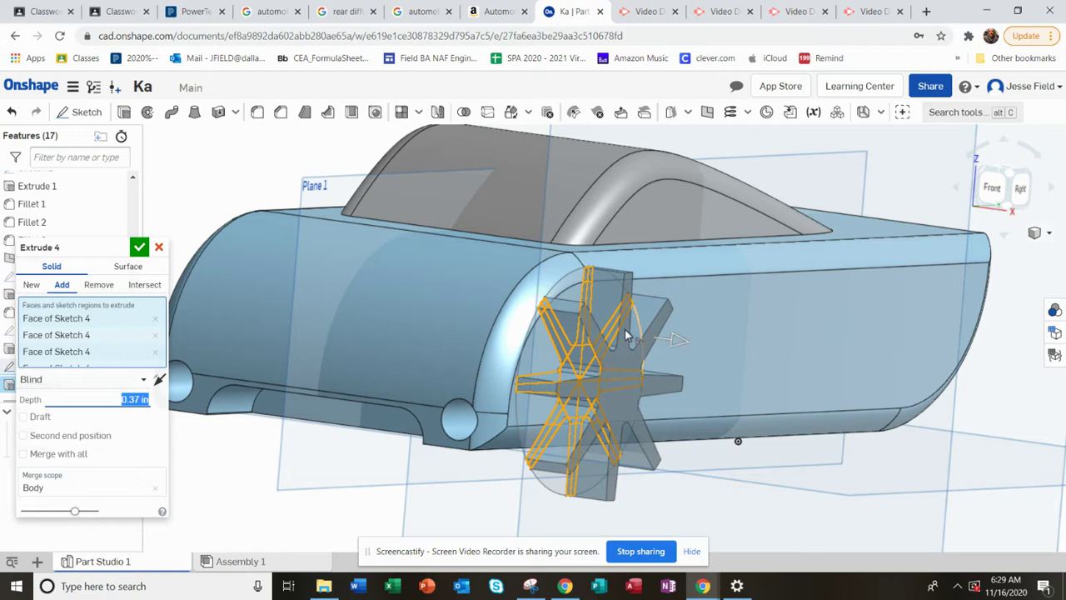
pyautogui.moveTo(628, 336); pyautogui.dragTo(605, 354, button='right')
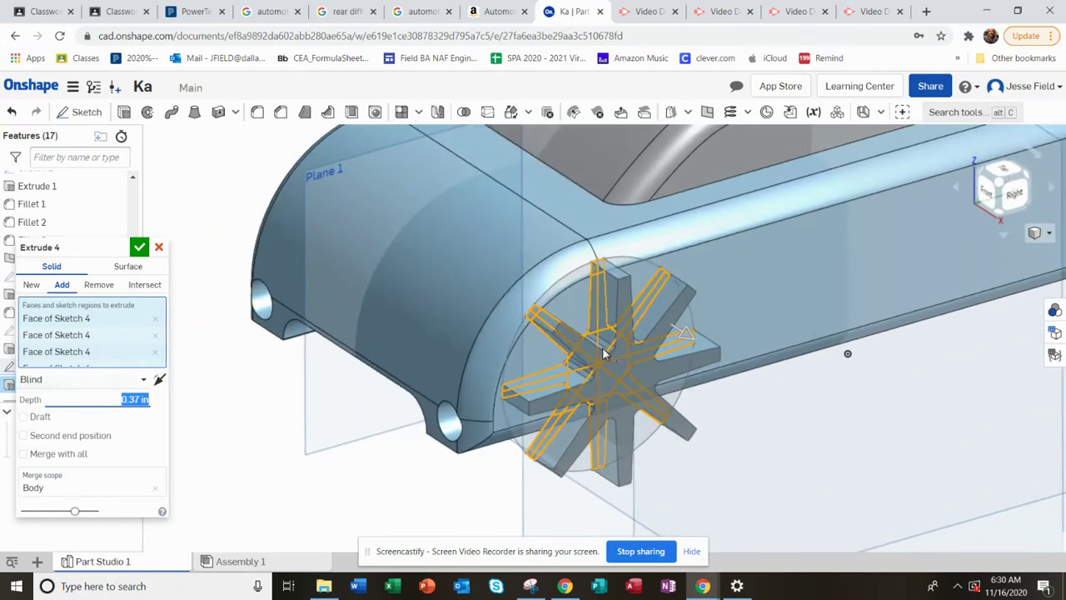
pyautogui.moveTo(685, 337); pyautogui.dragTo(688, 339)
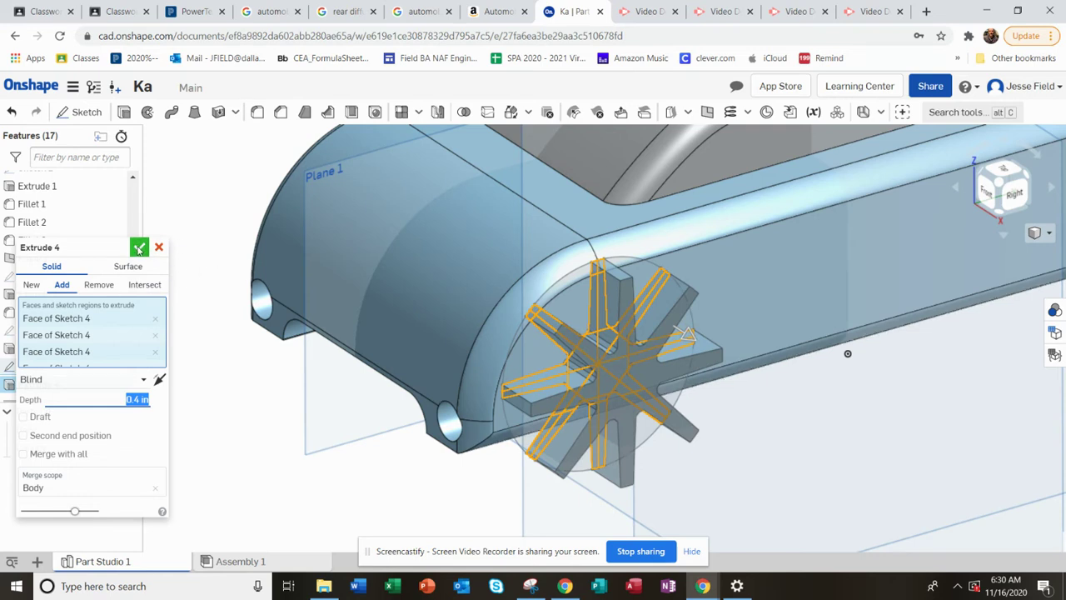
pyautogui.click(140, 249)
# Edit Extrude 4 so the spokes form a new separate part instead of being added to the body
pyautogui.scroll(2, 570, 358)
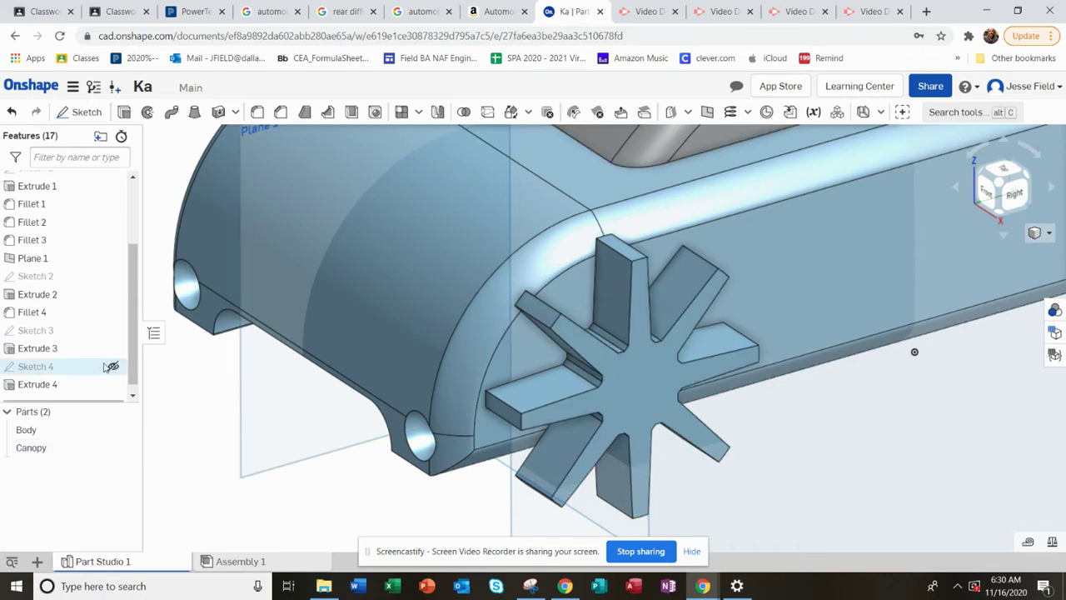
pyautogui.rightClick(49, 388)
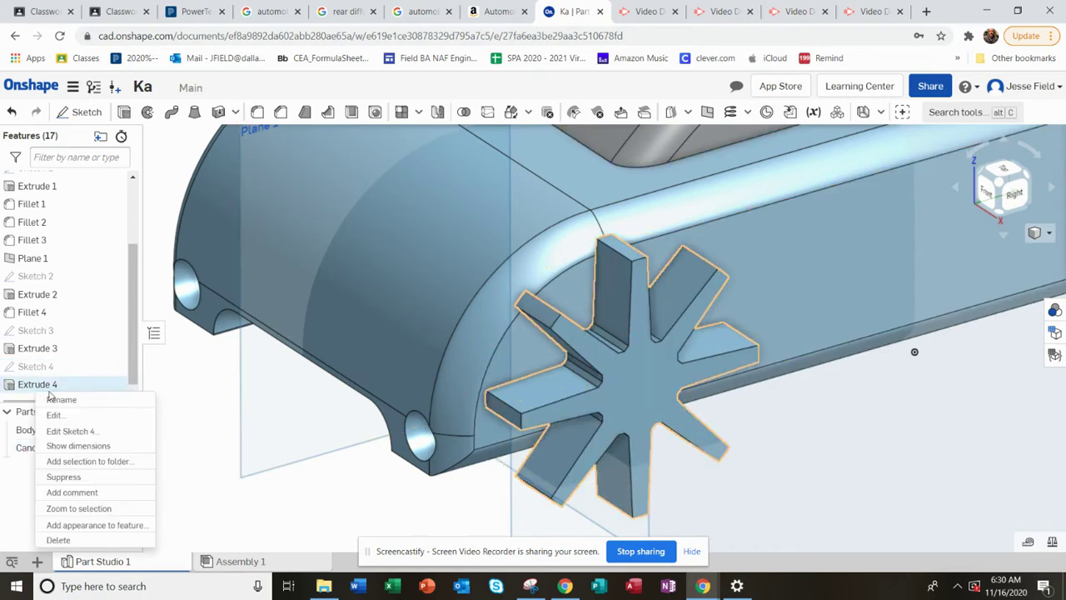
pyautogui.click(87, 416)
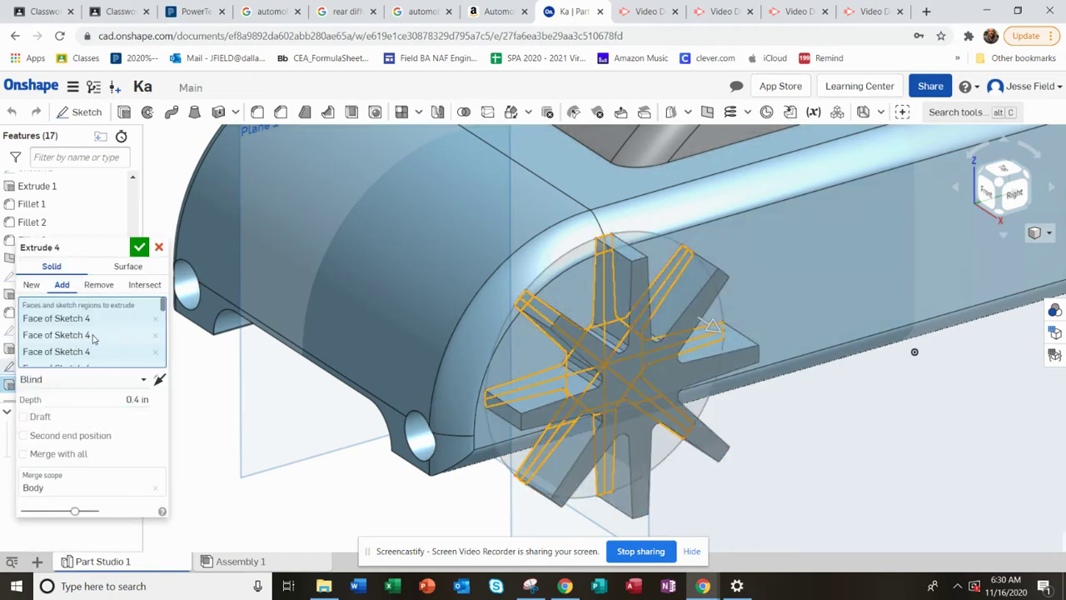
pyautogui.click(31, 285)
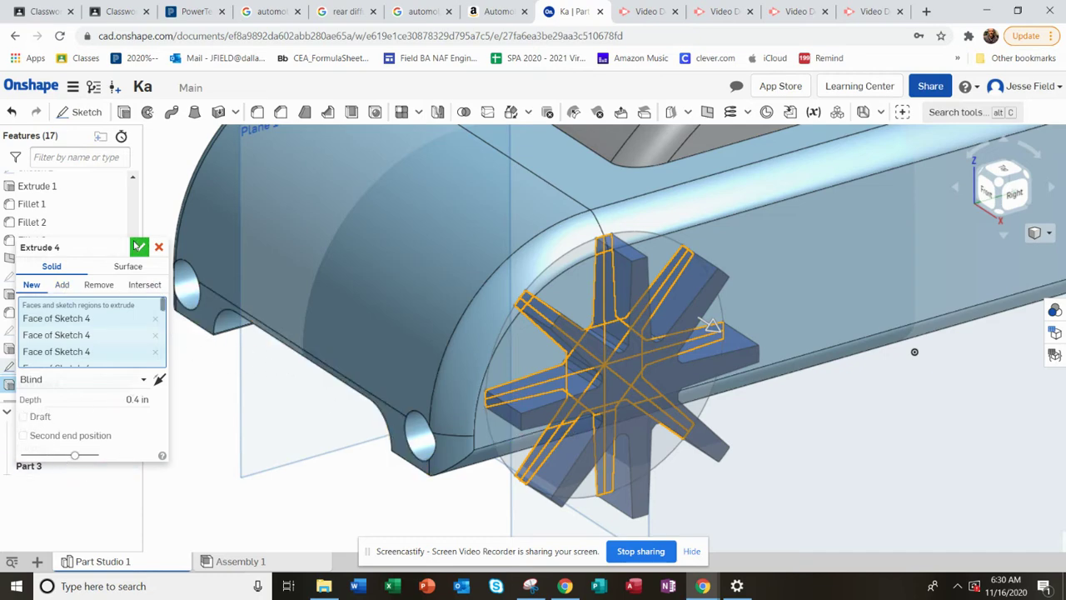
pyautogui.click(139, 248)
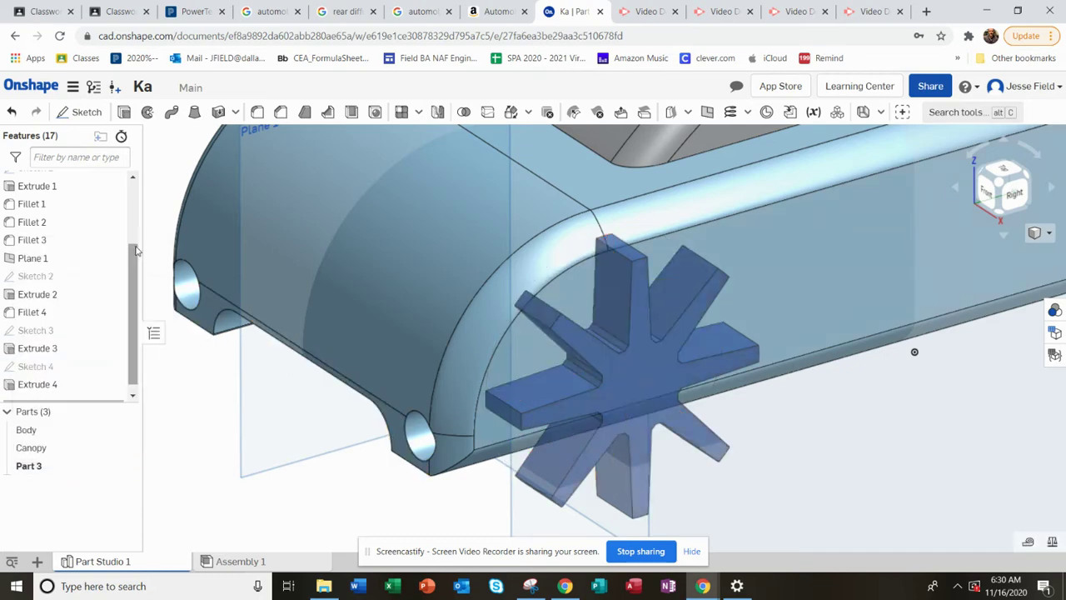
# Rename the new spoke part as Wheel and clear the selection
pyautogui.click(41, 469)
pyautogui.rightClick(42, 469)
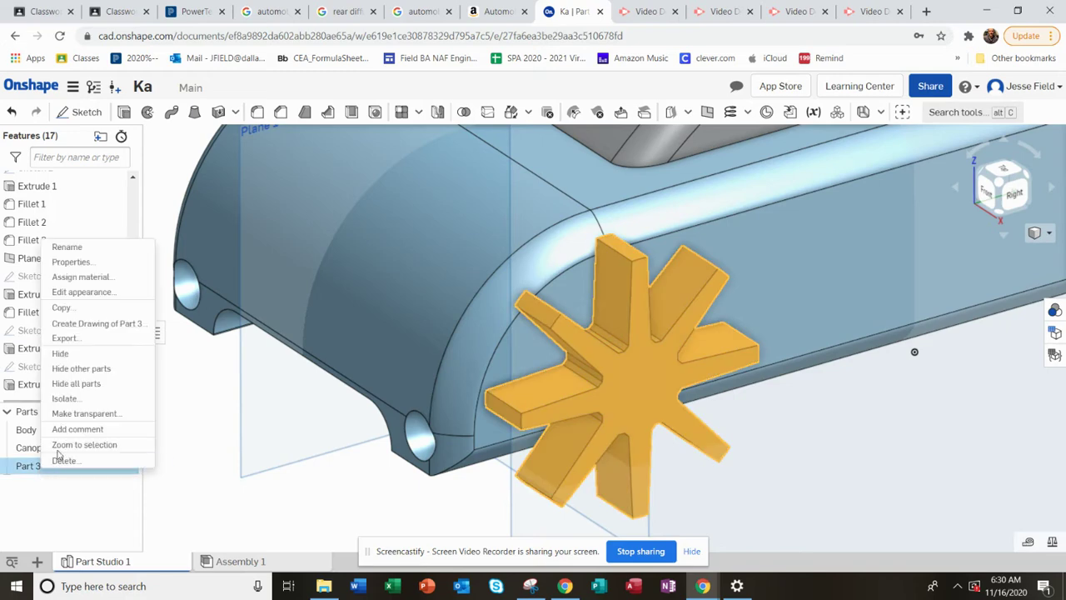
pyautogui.click(82, 248)
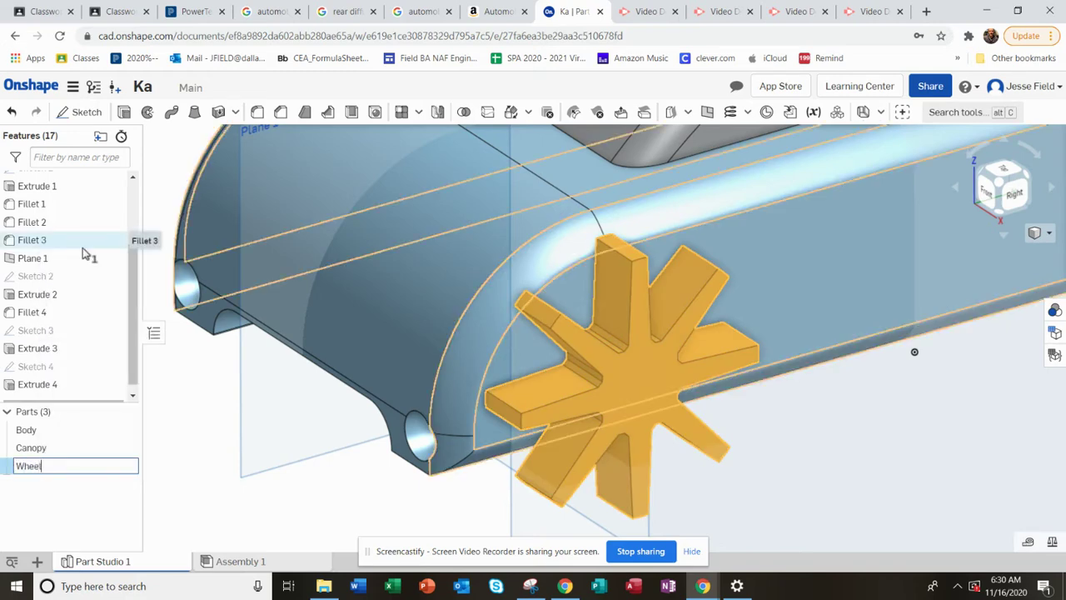
pyautogui.press('Return')
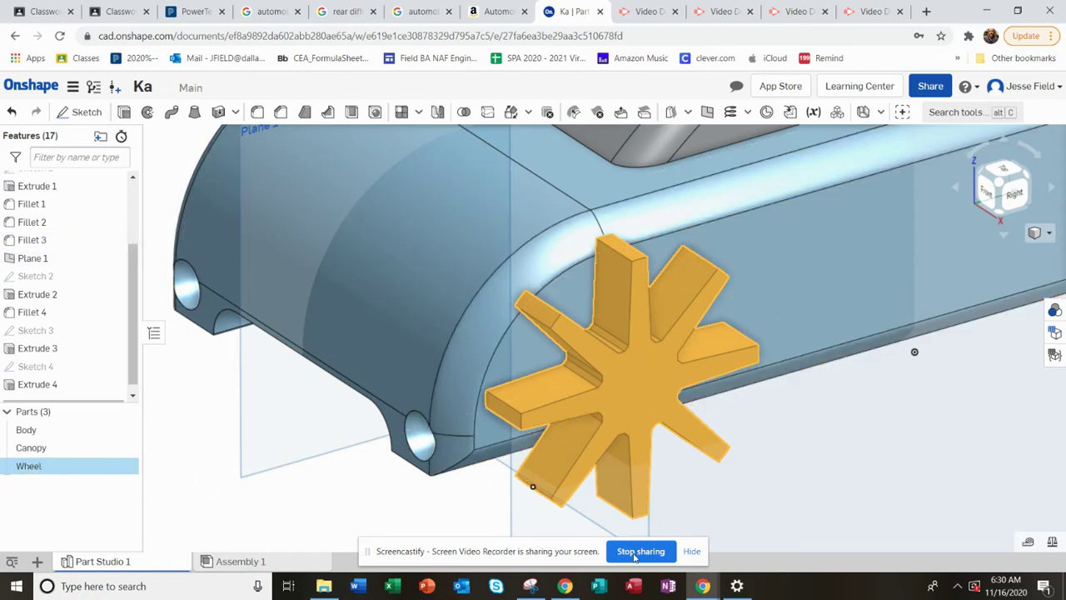
pyautogui.moveTo(648, 457)
pyautogui.mouseDown(button='right')
pyautogui.moveTo(639, 451)
pyautogui.moveTo(647, 442)
pyautogui.mouseUp(button='right')
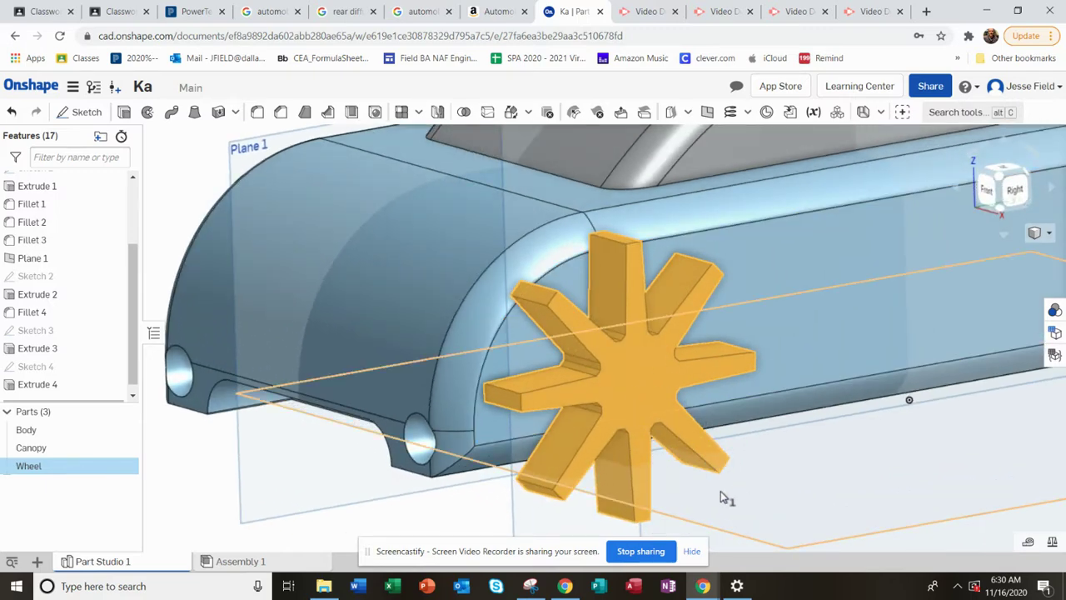
pyautogui.click(789, 489)
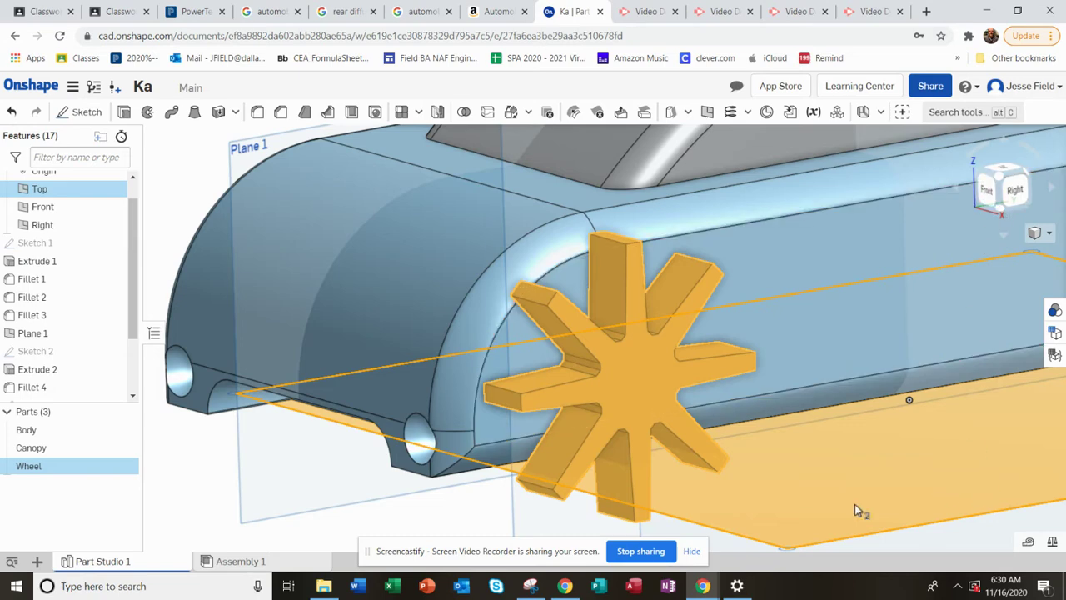
pyautogui.click(468, 518)
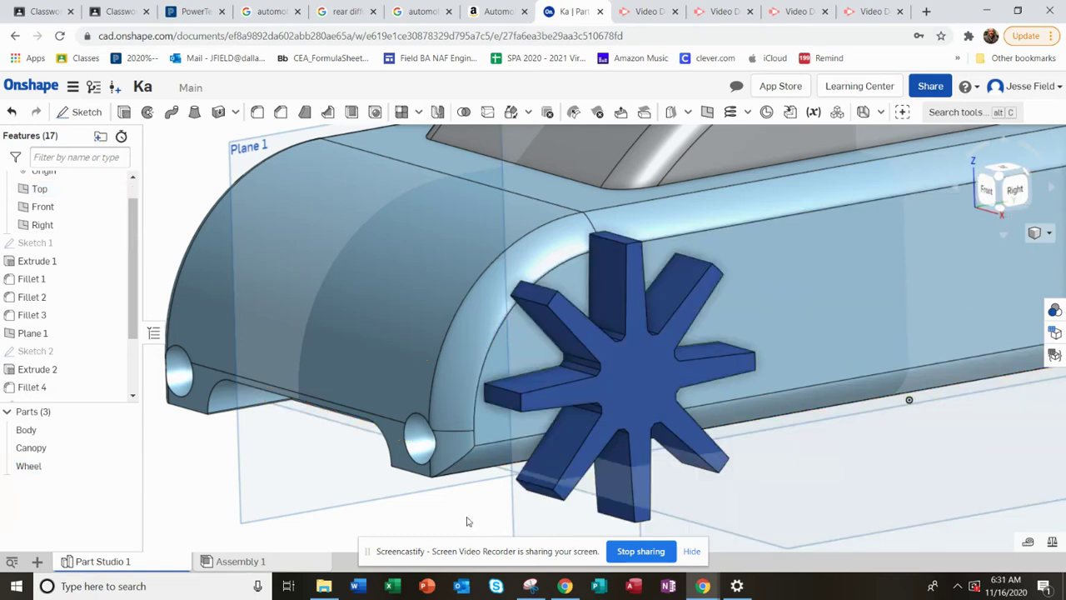
# Edit Sketch 4 in the Right view to narrow the wheel spokes by moving one upright spoke edge toward its centreline, and accept the sketch
pyautogui.click(1014, 193)
pyautogui.scroll(3, 443, 261)
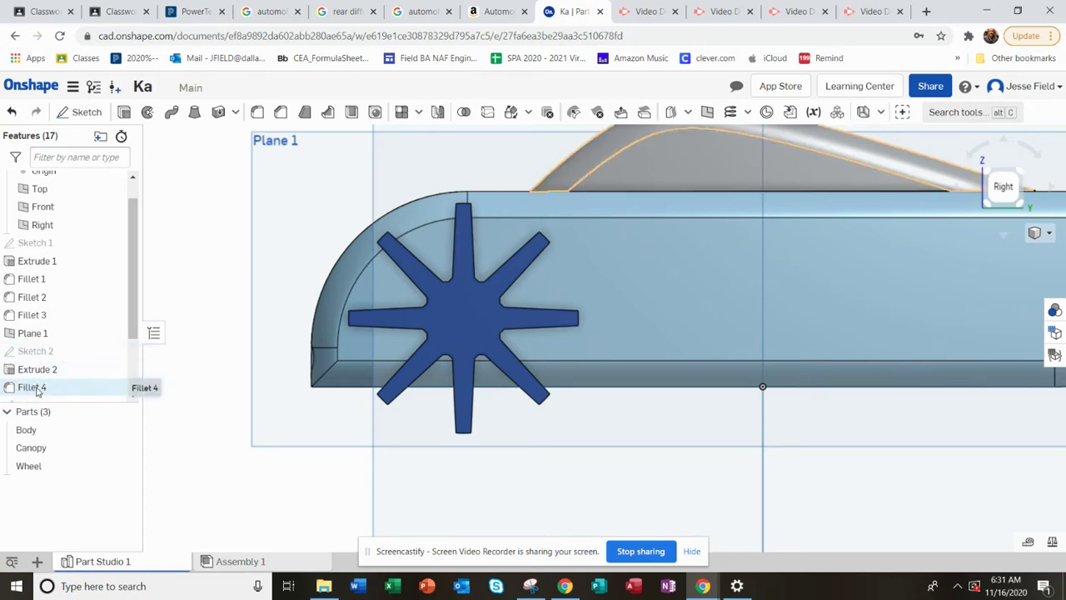
pyautogui.scroll(-2, 37, 392)
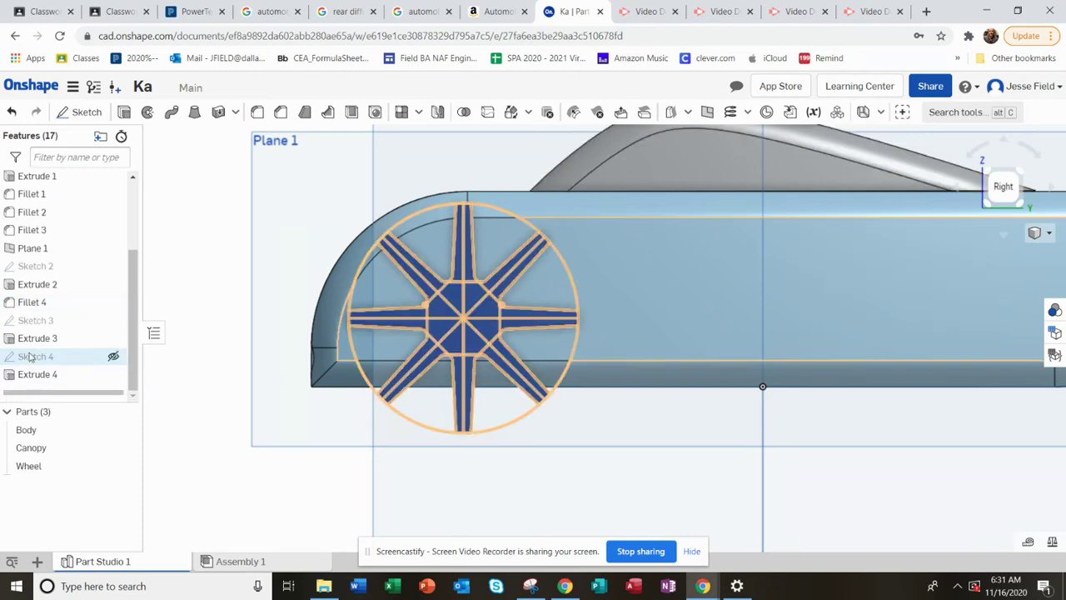
pyautogui.click(35, 359)
pyautogui.rightClick(35, 358)
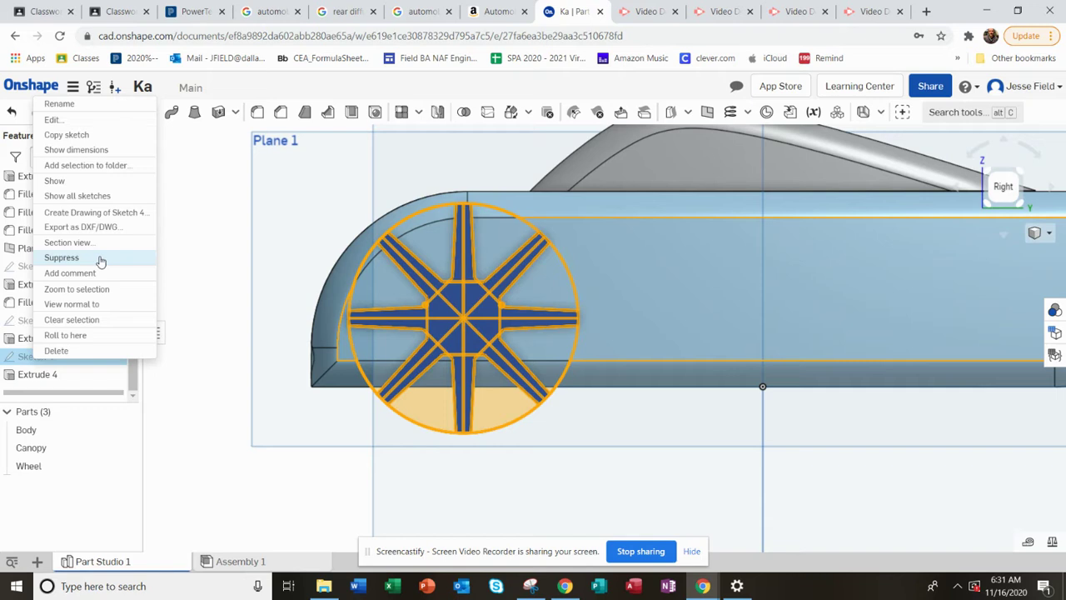
pyautogui.click(52, 120)
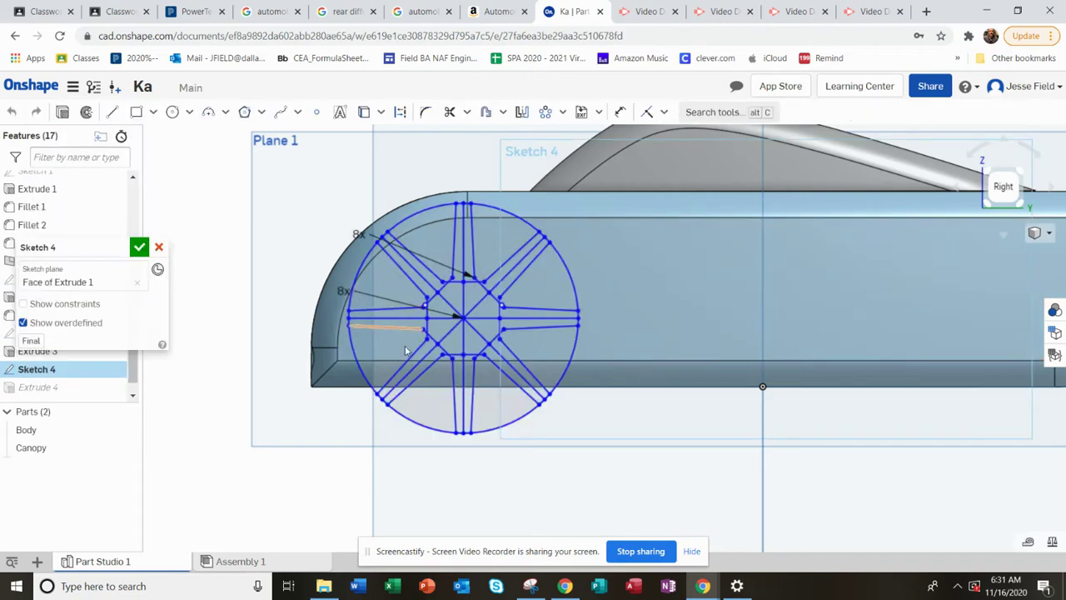
pyautogui.scroll(3, 363, 262)
pyautogui.scroll(1, 454, 333)
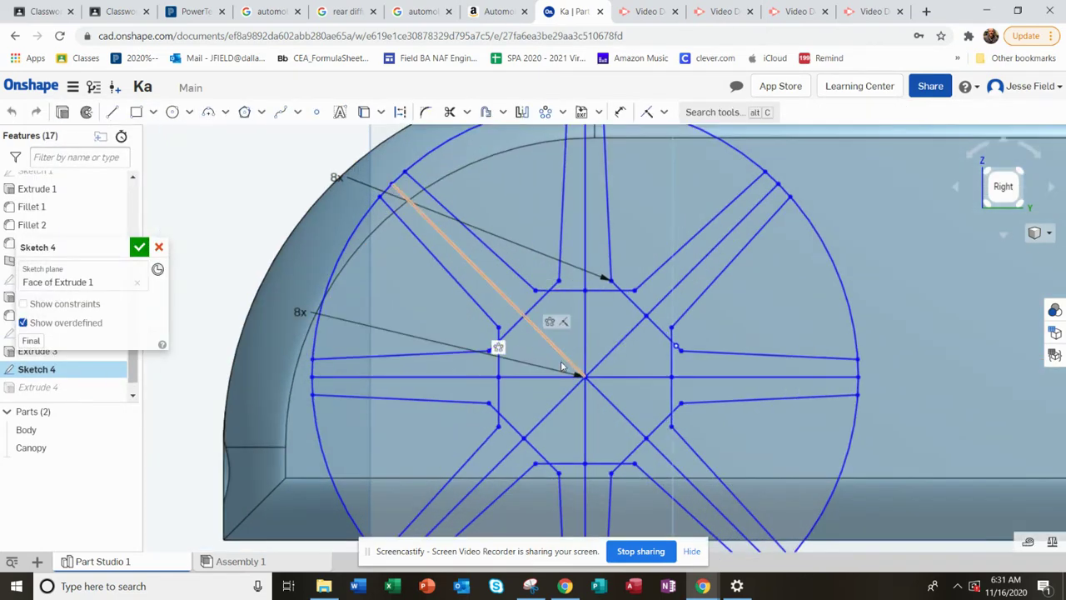
pyautogui.scroll(-2, 562, 364)
pyautogui.scroll(2, 597, 206)
pyautogui.scroll(1, 596, 256)
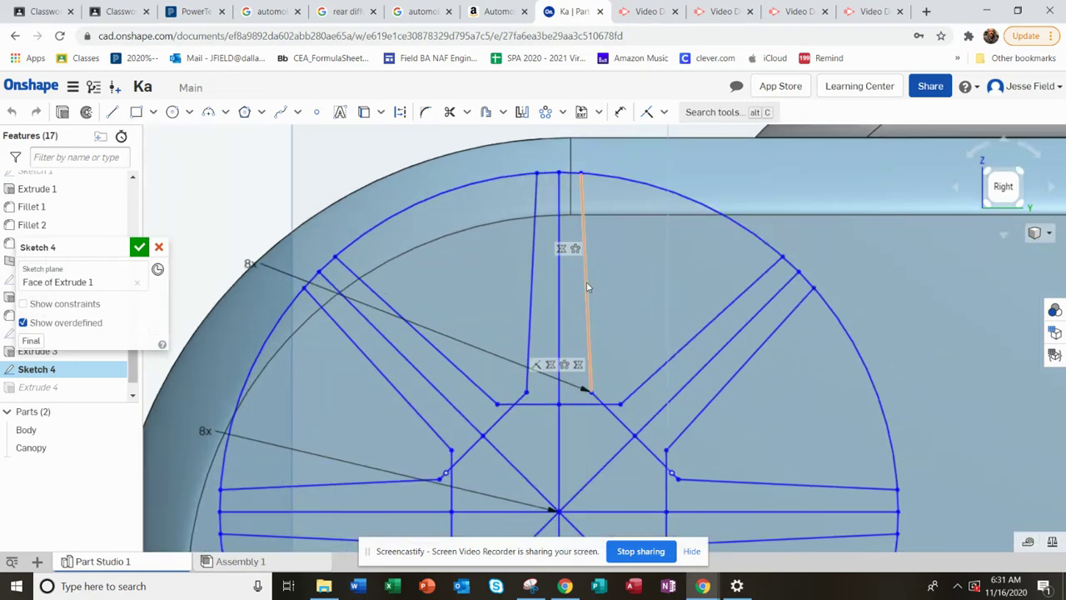
pyautogui.moveTo(586, 283); pyautogui.dragTo(575, 288)
pyautogui.scroll(-3, 574, 288)
pyautogui.moveTo(599, 386)
pyautogui.mouseDown(button='right')
pyautogui.moveTo(646, 409)
pyautogui.moveTo(612, 405)
pyautogui.mouseUp(button='right')
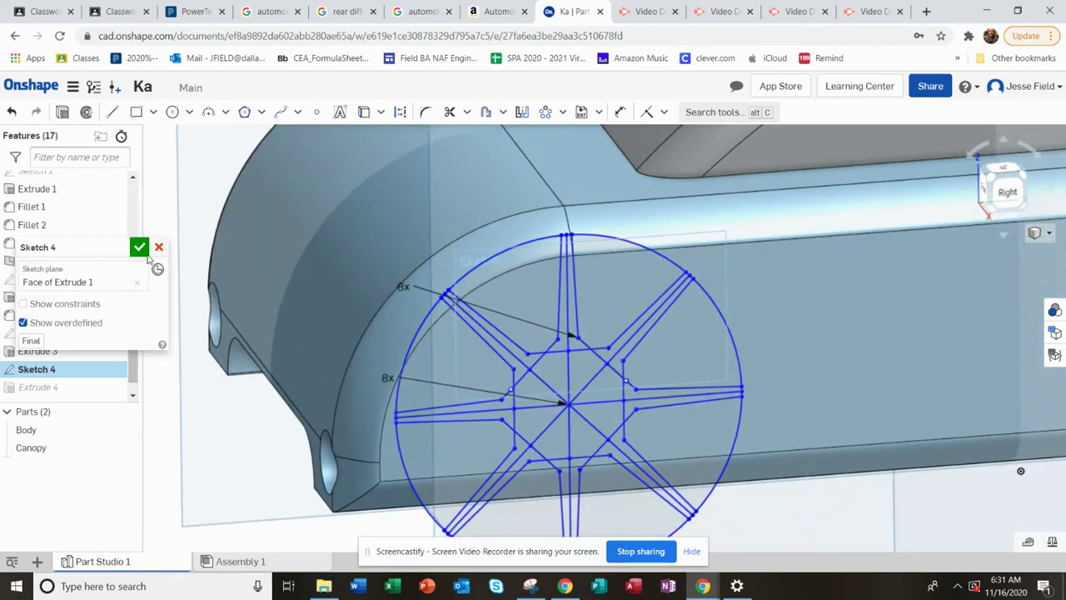
pyautogui.click(140, 248)
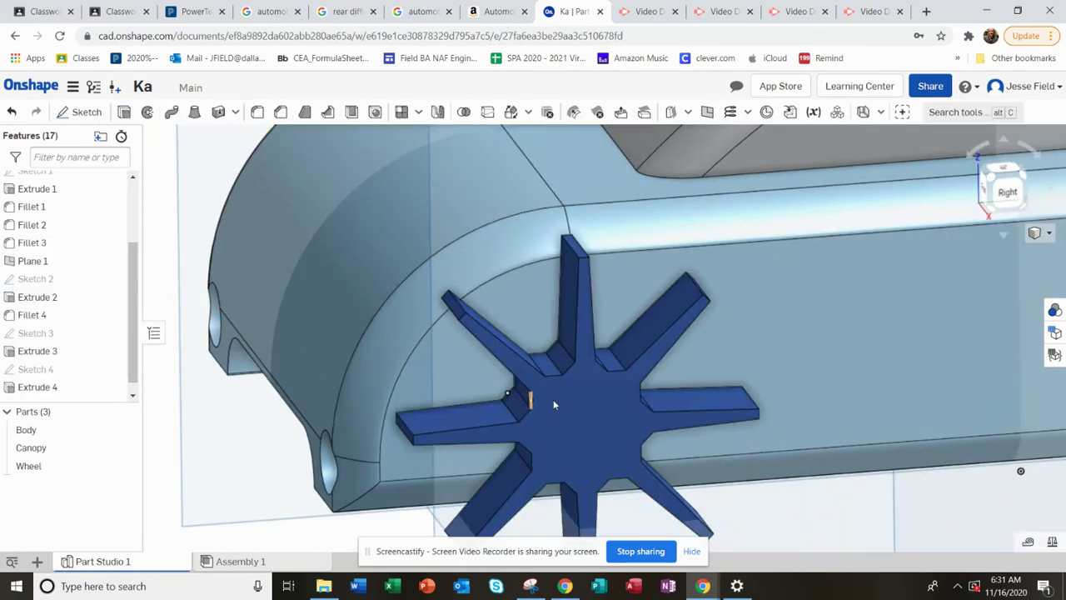
pyautogui.scroll(-2, 553, 399)
pyautogui.scroll(6, 557, 417)
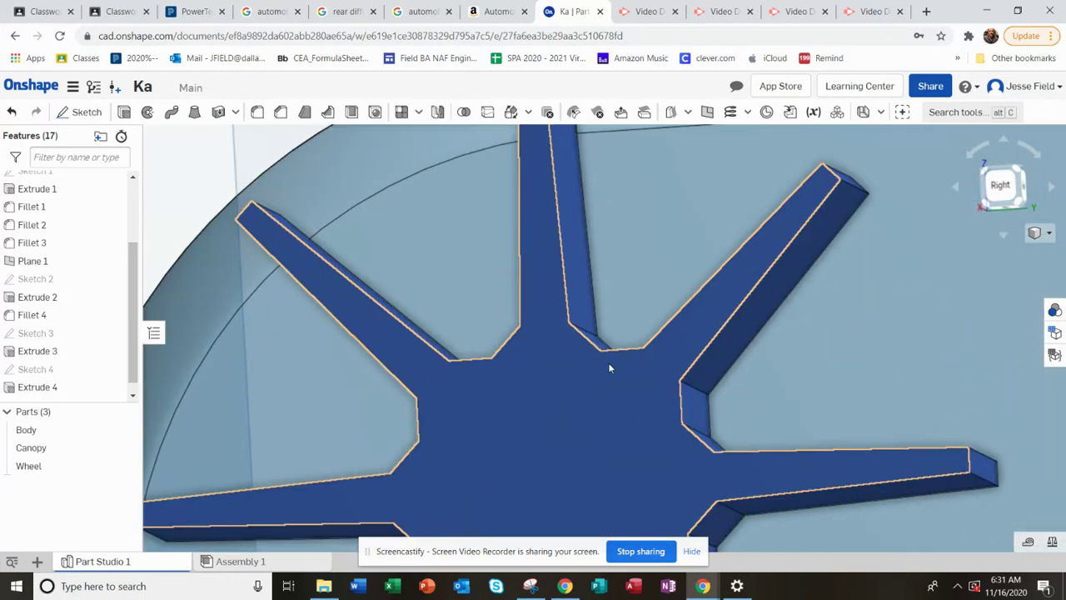
pyautogui.moveTo(609, 368); pyautogui.dragTo(564, 350, button='right')
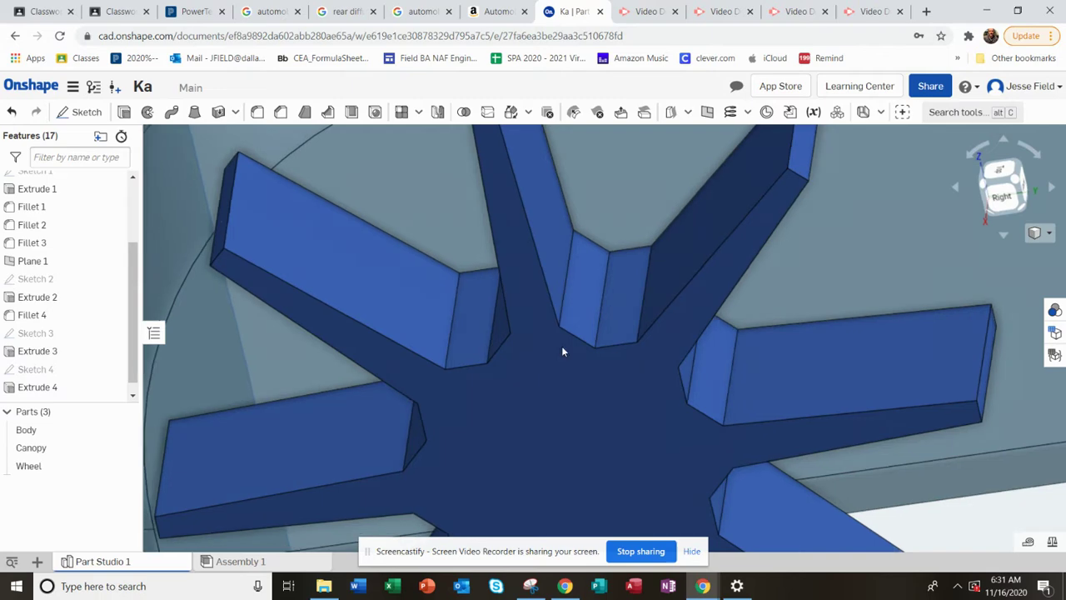
pyautogui.click(257, 113)
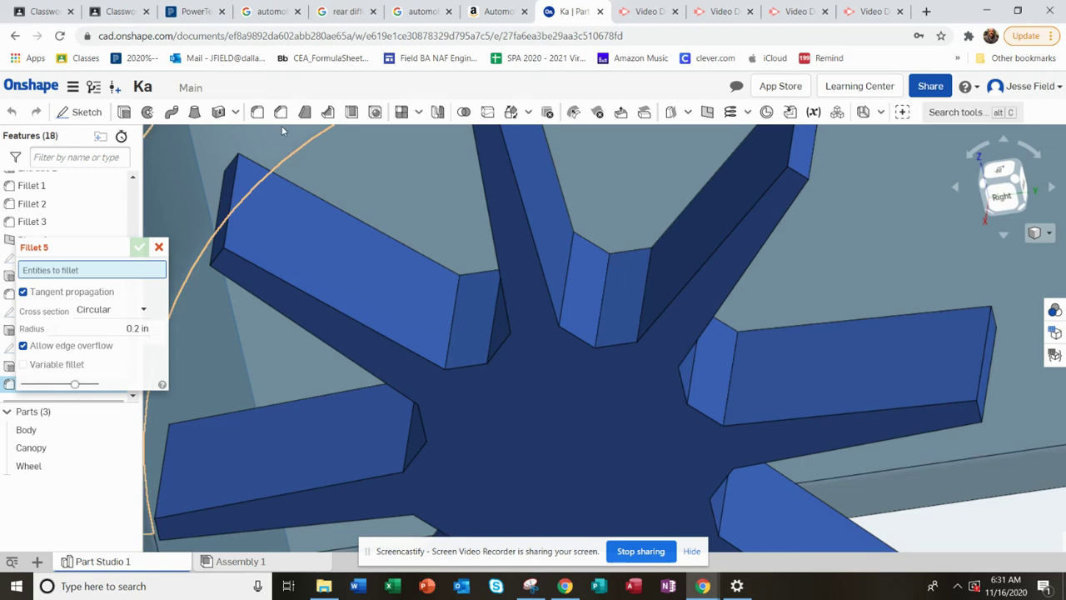
pyautogui.click(606, 304)
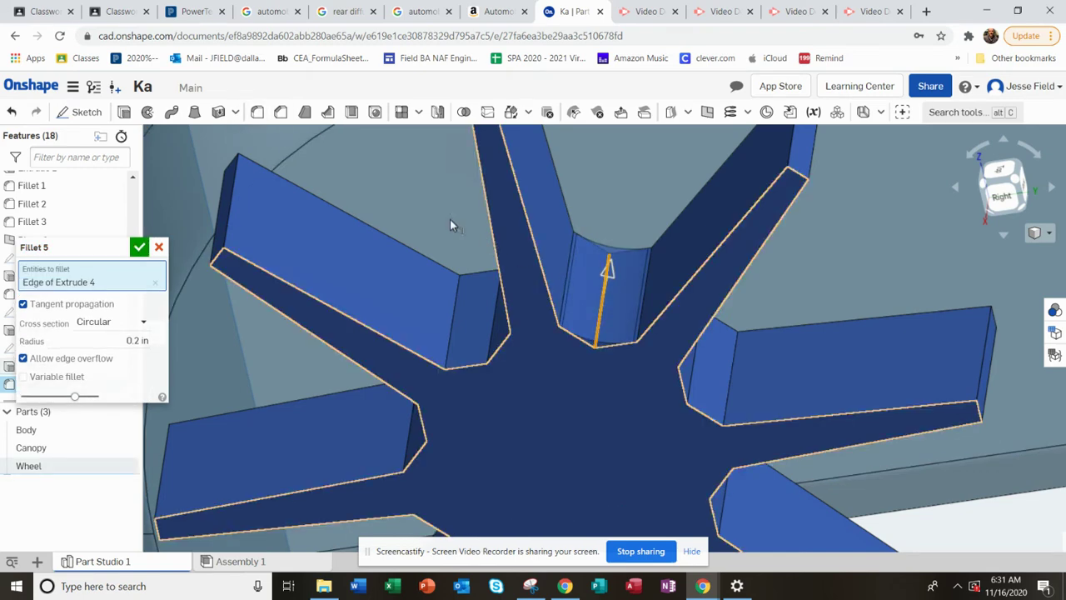
pyautogui.moveTo(612, 268); pyautogui.dragTo(612, 262)
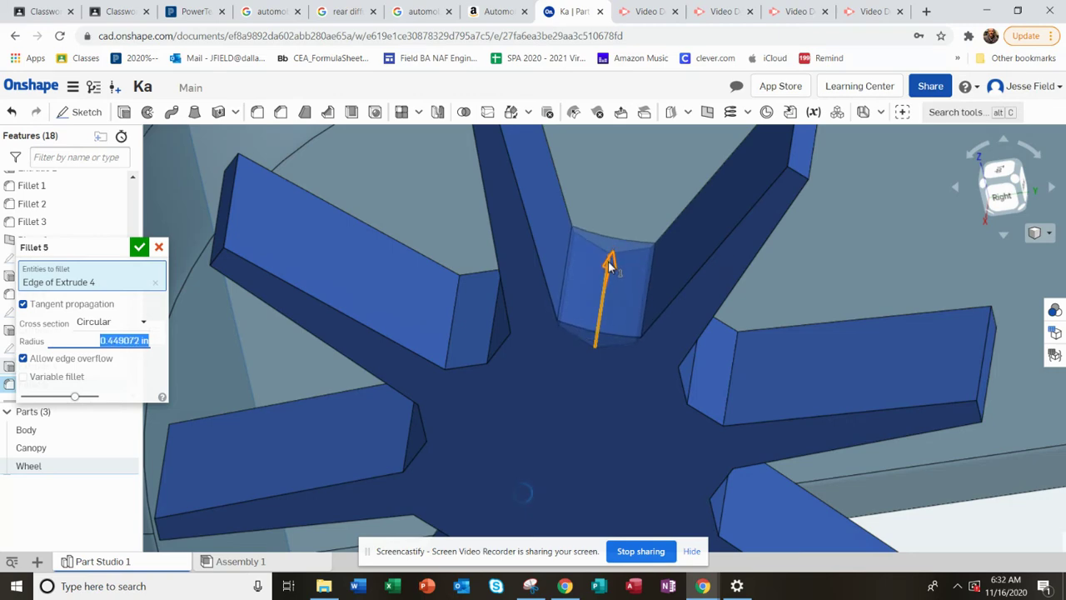
pyautogui.moveTo(606, 336); pyautogui.dragTo(575, 319, button='right')
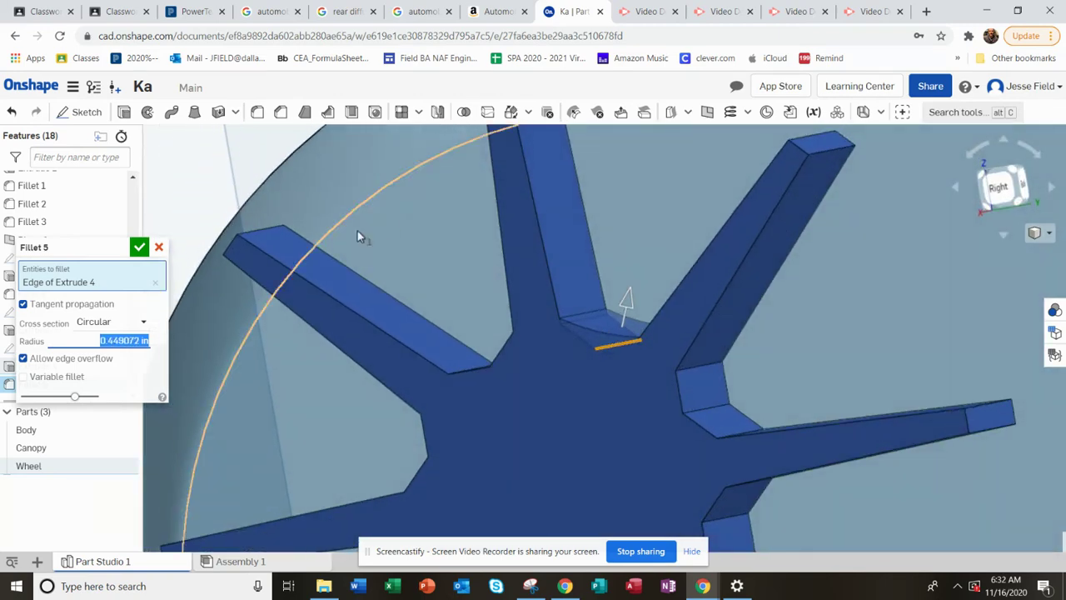
pyautogui.click(159, 247)
# Edit Sketch 4 to add a circle about 1.87 in across, centred on the wheel and just outside its outer circle, and accept the sketch
pyautogui.scroll(-5, 352, 281)
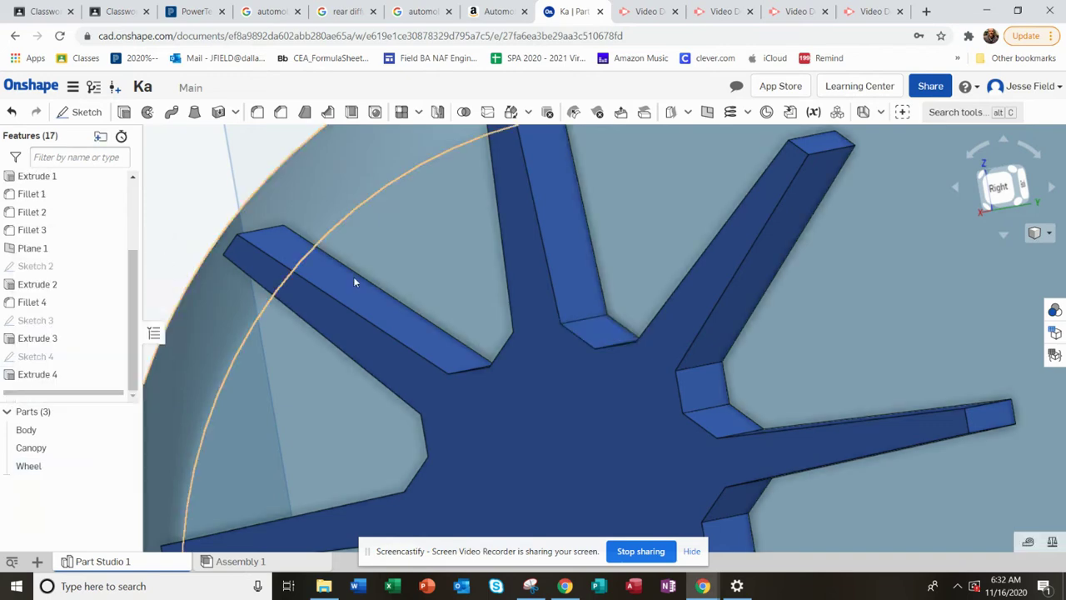
pyautogui.moveTo(550, 423); pyautogui.dragTo(567, 425, button='right')
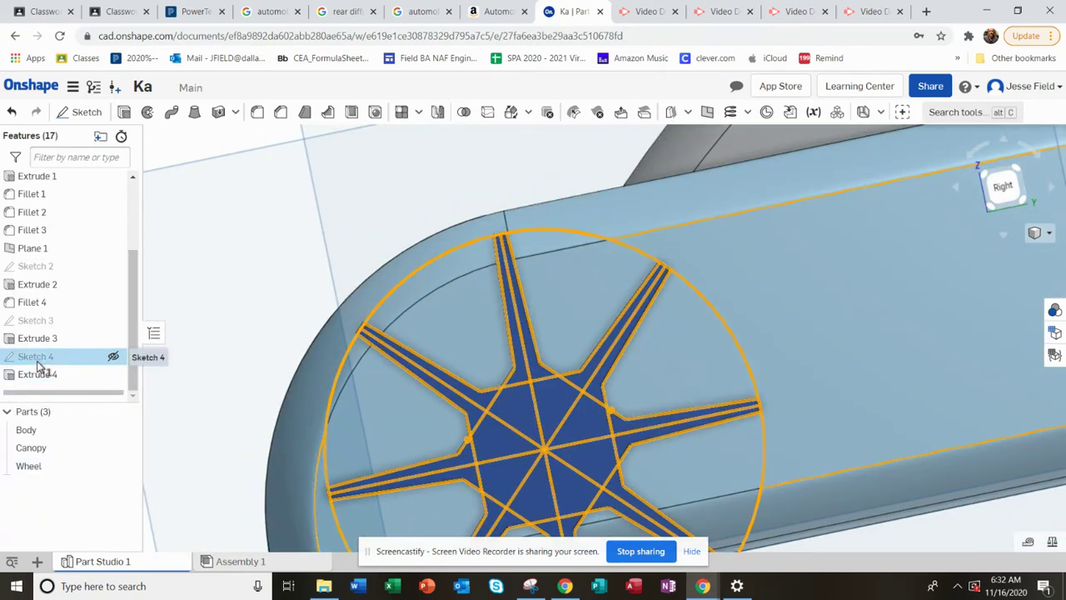
pyautogui.rightClick(38, 359)
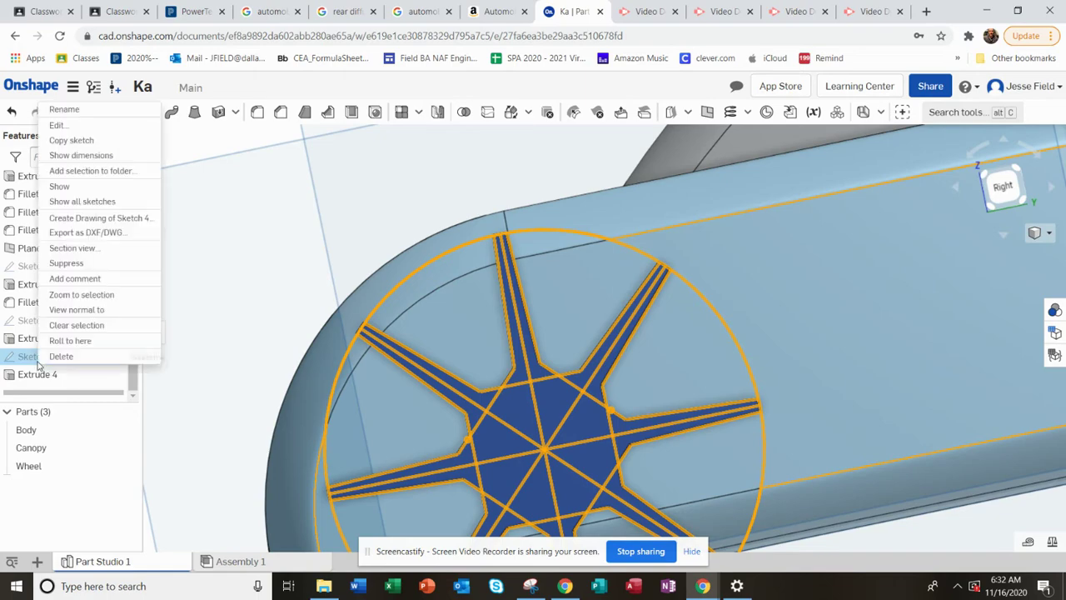
pyautogui.click(58, 125)
pyautogui.moveTo(508, 367)
pyautogui.mouseDown(button='right')
pyautogui.moveTo(530, 360)
pyautogui.moveTo(536, 239)
pyautogui.moveTo(492, 424)
pyautogui.moveTo(500, 439)
pyautogui.mouseUp(button='right')
pyautogui.scroll(-3, 500, 439)
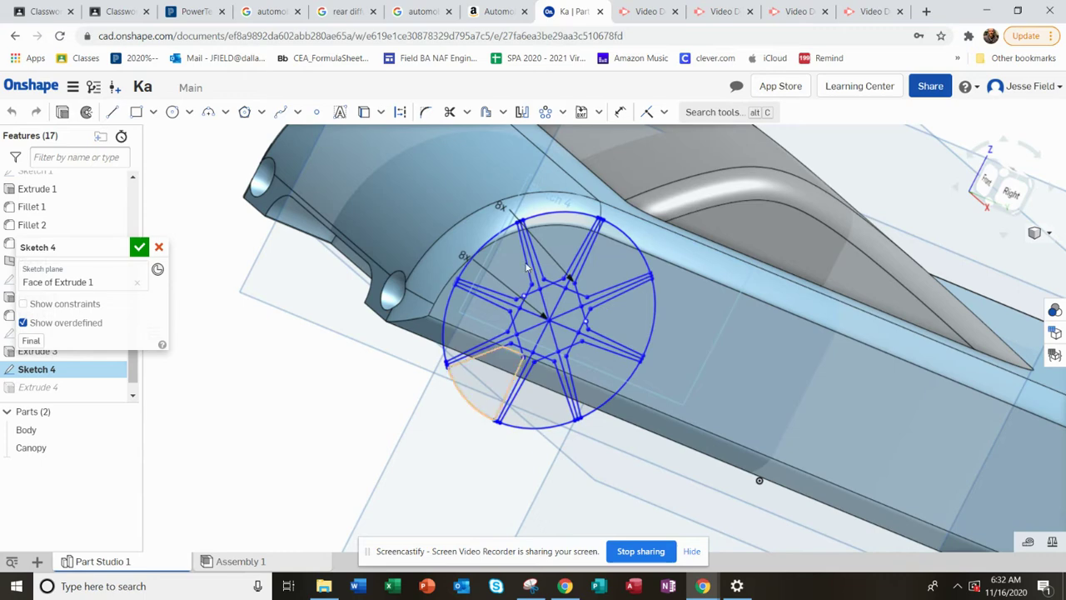
pyautogui.click(172, 111)
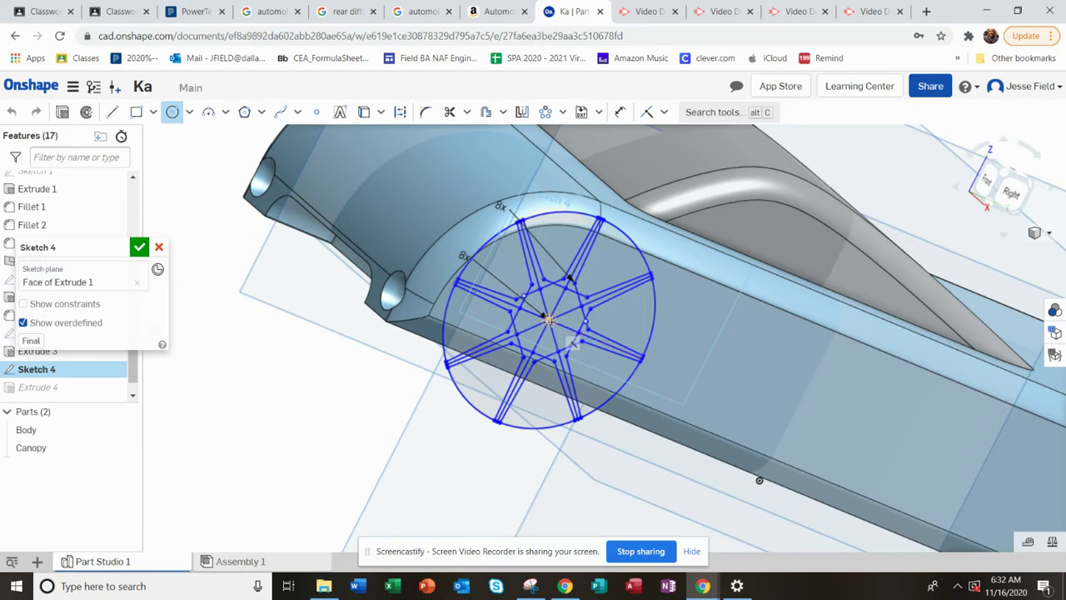
pyautogui.click(548, 320)
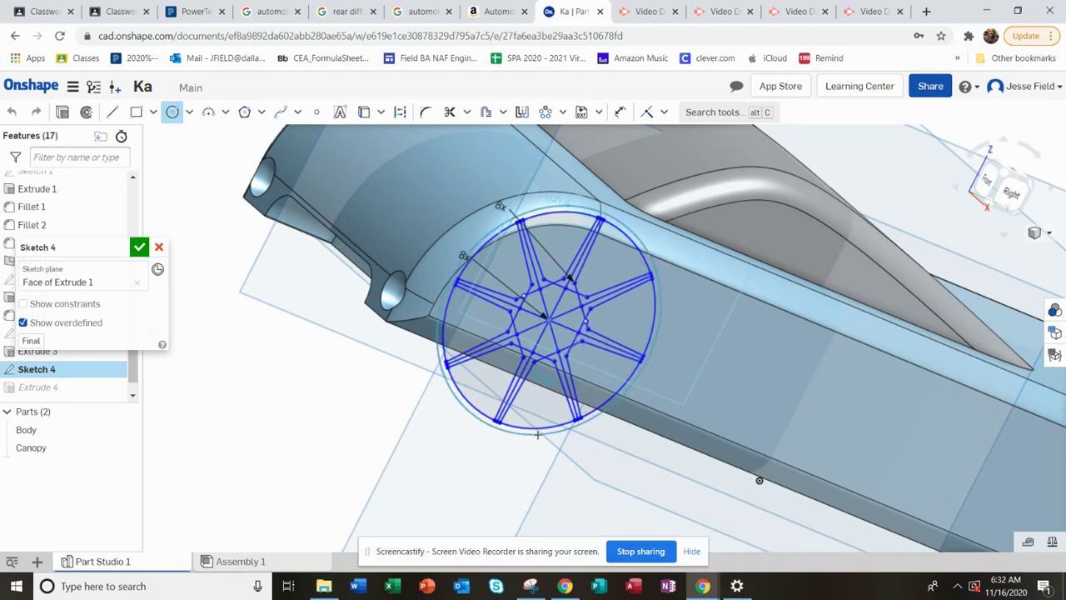
pyautogui.click(537, 434)
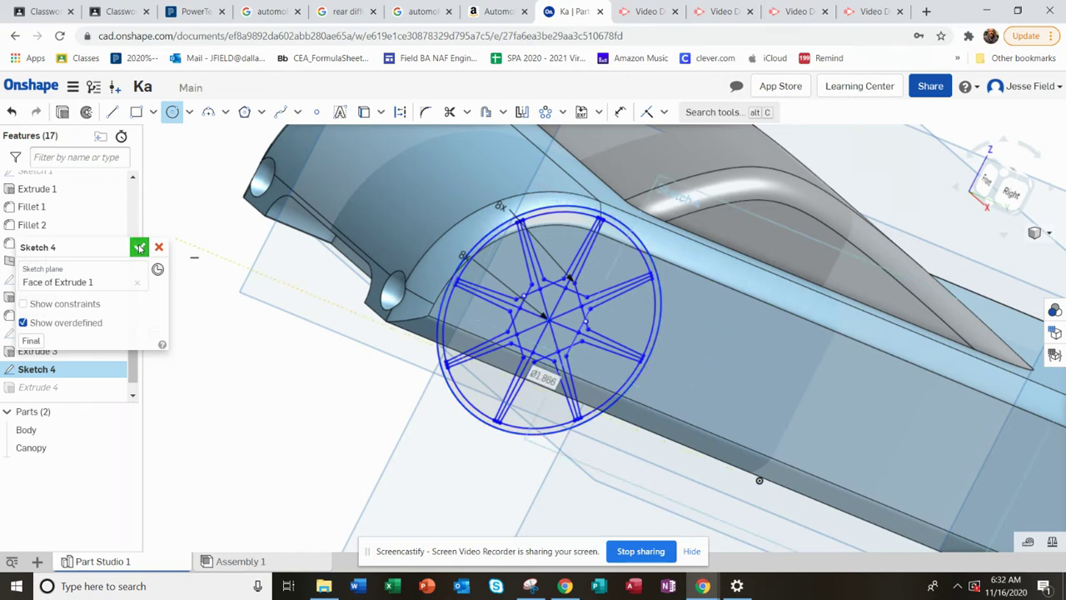
pyautogui.click(139, 248)
# Show the hidden Sketch 4 over the wheel spokes
pyautogui.scroll(5, 528, 196)
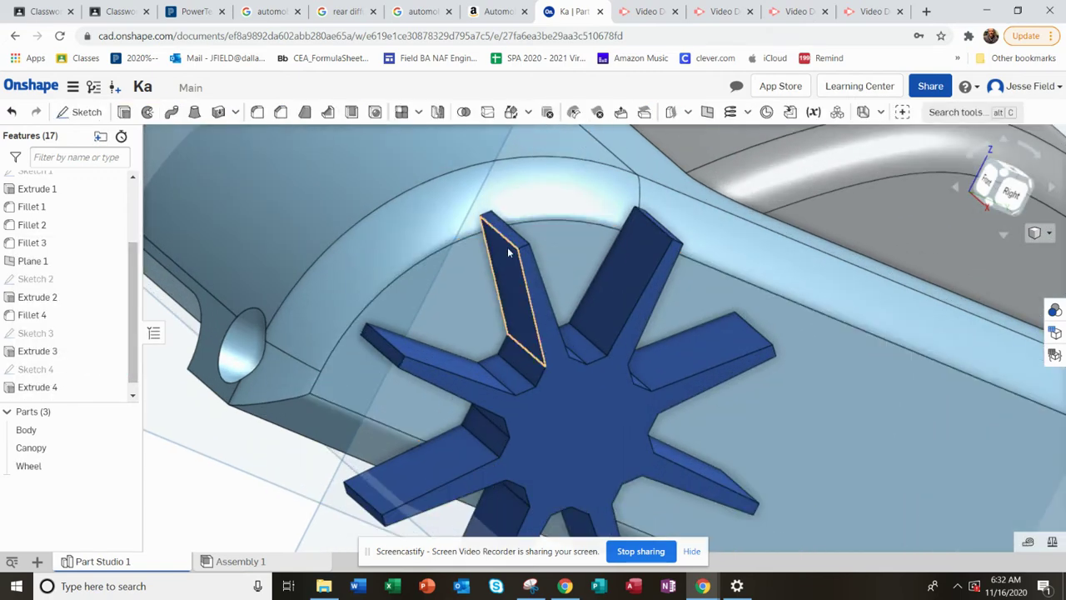
pyautogui.moveTo(505, 280); pyautogui.dragTo(275, 343, button='right')
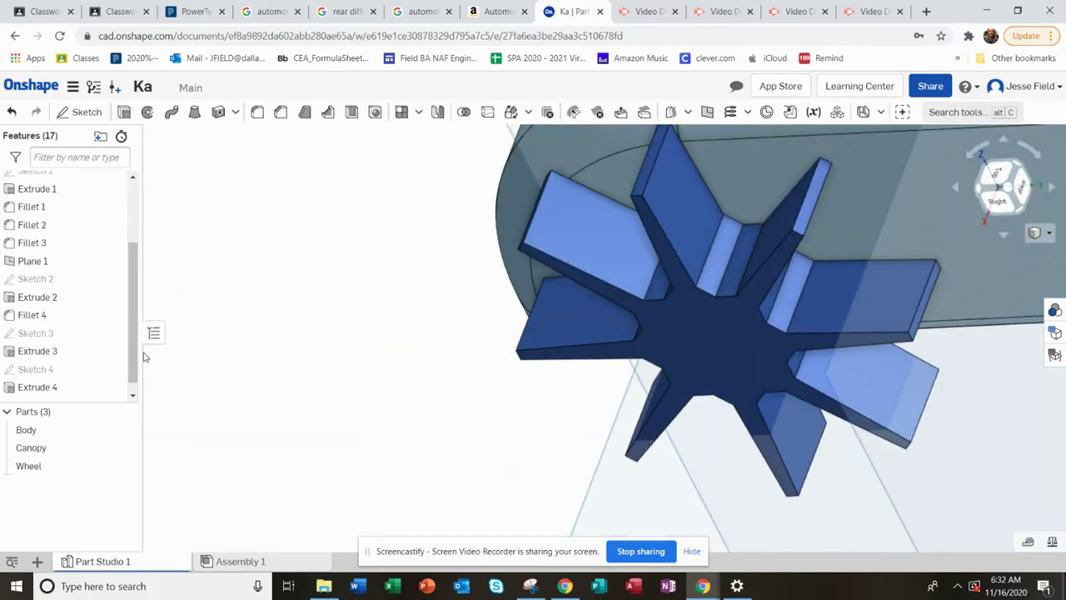
pyautogui.rightClick(36, 377)
pyautogui.click(218, 395)
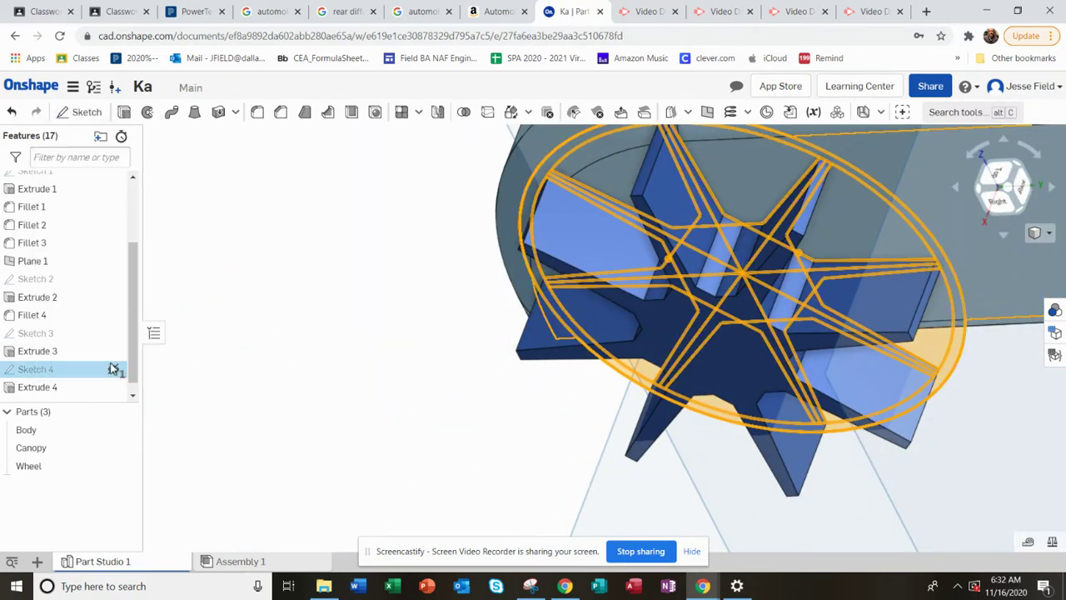
pyautogui.click(115, 370)
# Select all the sketch regions that make up the thin ring between the wheel's two outer circles in Sketch 4
pyautogui.scroll(-3, 326, 358)
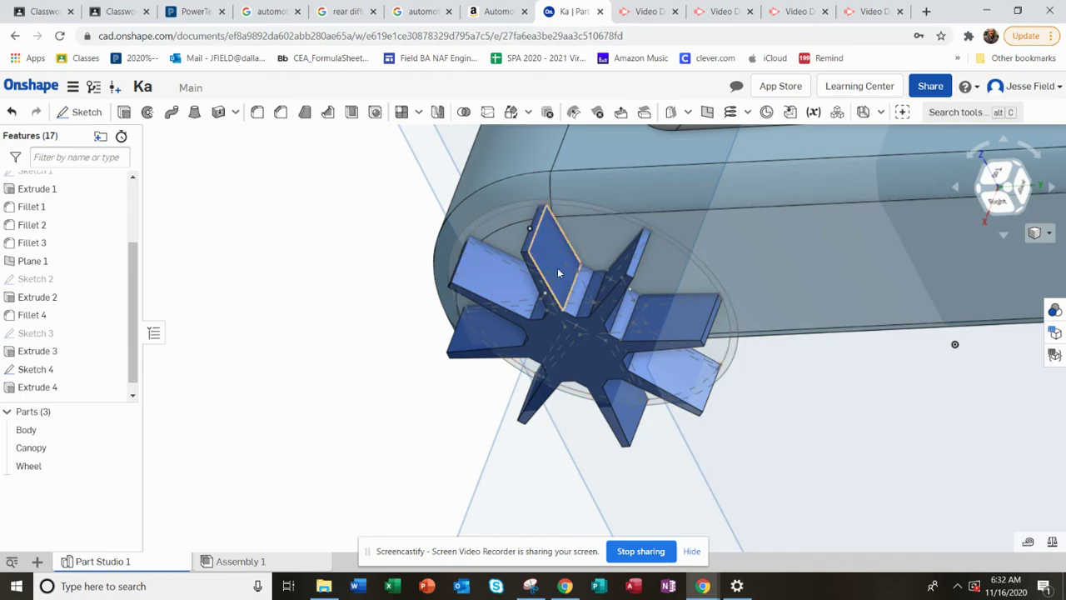
pyautogui.moveTo(557, 267); pyautogui.dragTo(614, 352, button='right')
pyautogui.scroll(-5, 397, 309)
pyautogui.moveTo(398, 310); pyautogui.dragTo(432, 397, button='right')
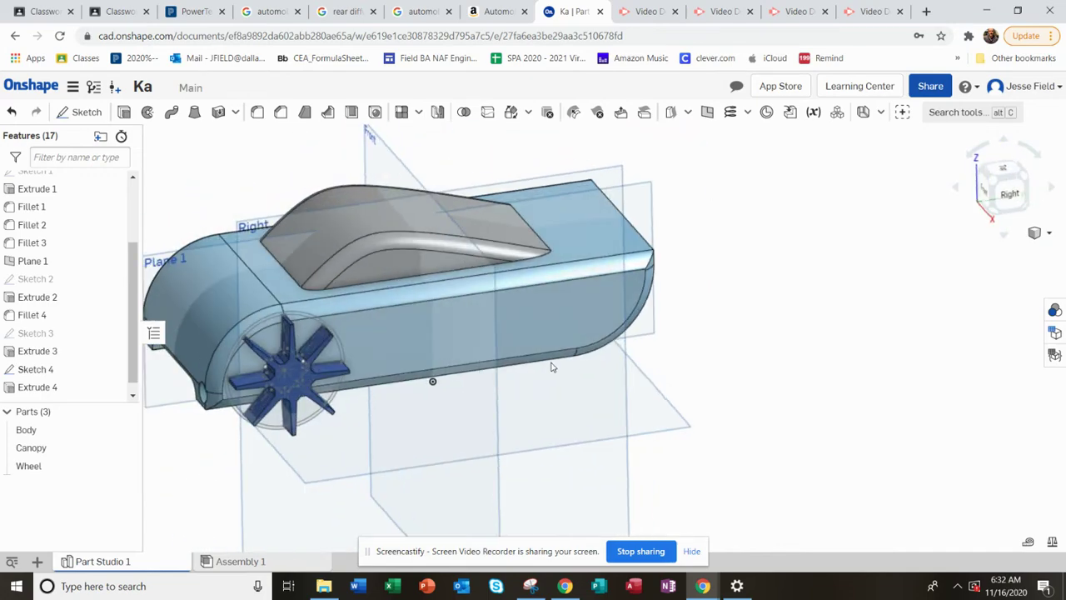
pyautogui.scroll(5, 240, 432)
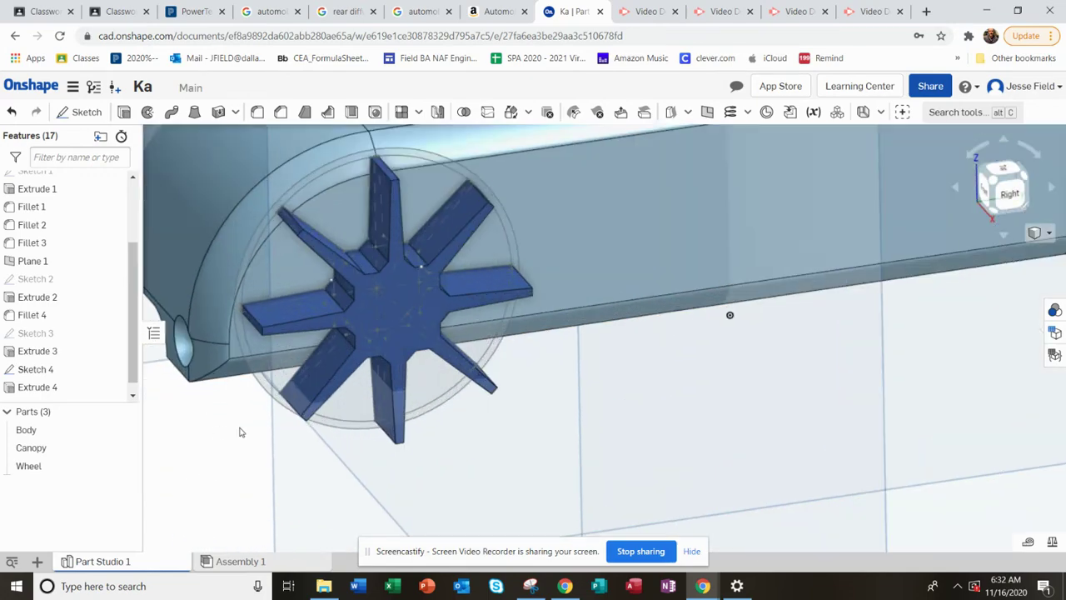
pyautogui.scroll(5, 358, 414)
pyautogui.click(362, 451)
pyautogui.scroll(-4, 390, 447)
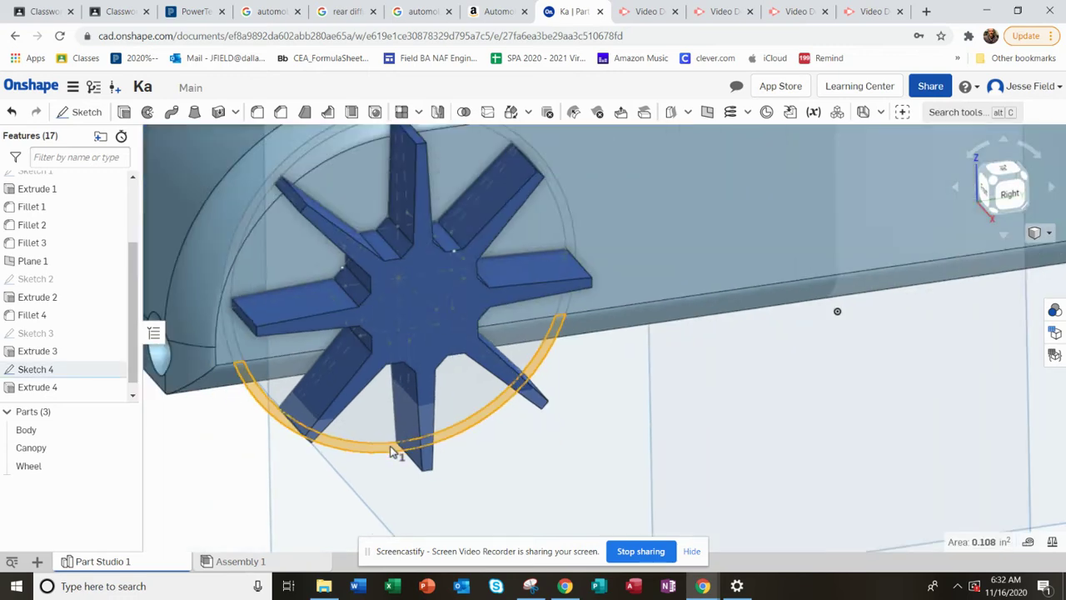
pyautogui.scroll(-3, 390, 450)
pyautogui.scroll(5, 307, 375)
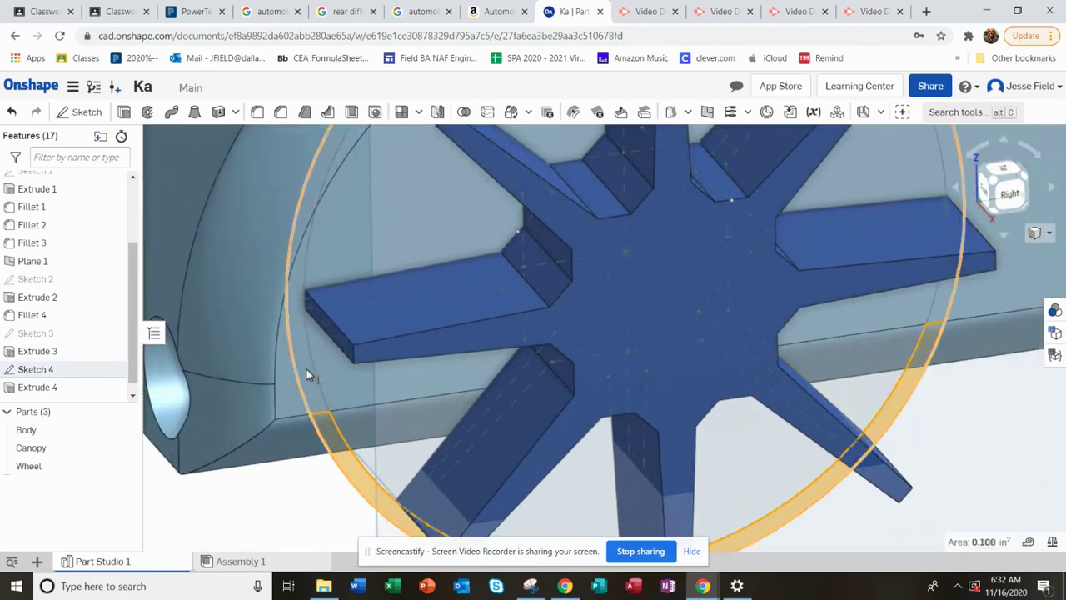
pyautogui.click(311, 318)
pyautogui.scroll(-2, 310, 350)
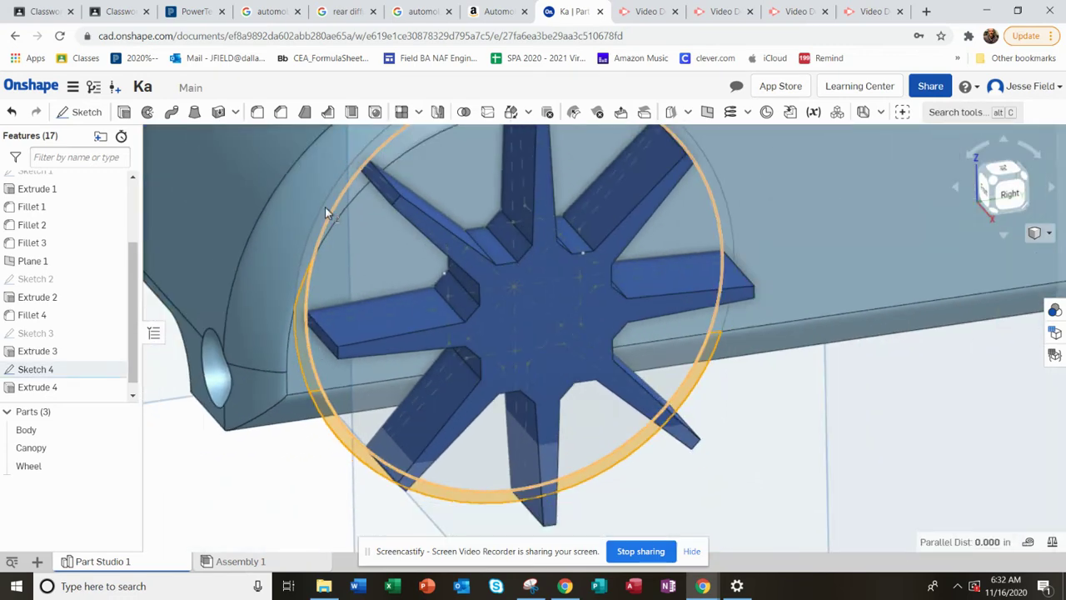
pyautogui.scroll(5, 319, 228)
pyautogui.click(315, 240)
pyautogui.scroll(-1, 321, 255)
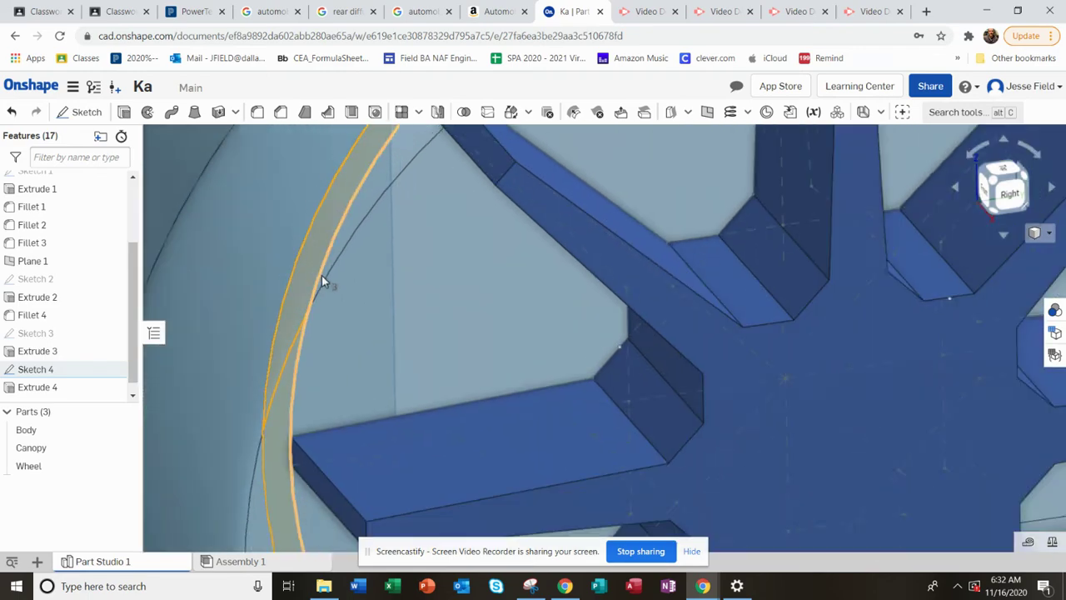
pyautogui.scroll(-3, 321, 275)
pyautogui.scroll(4, 583, 199)
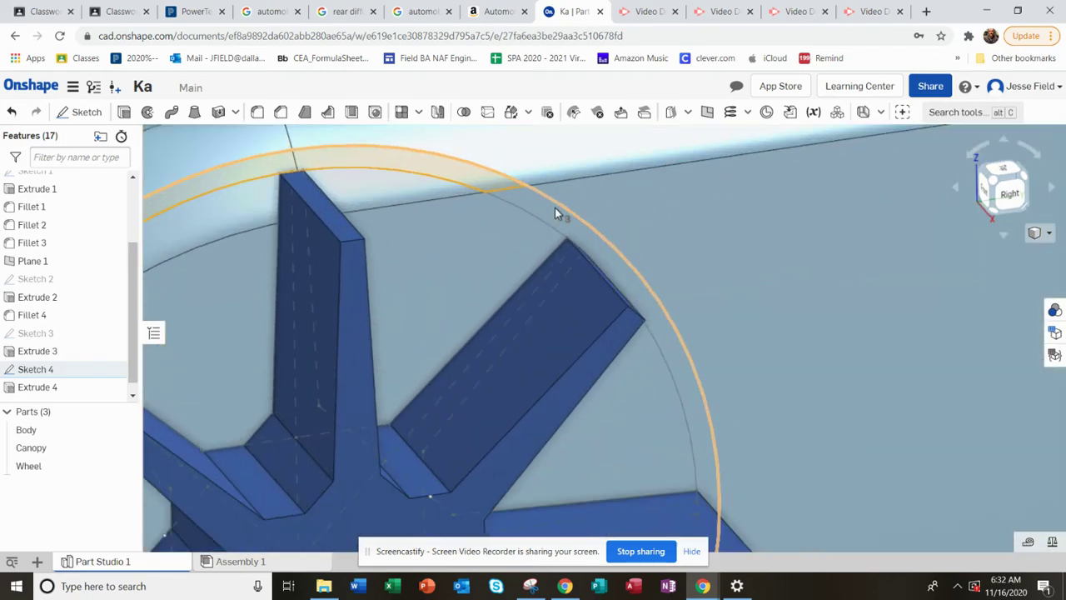
pyautogui.scroll(-5, 552, 214)
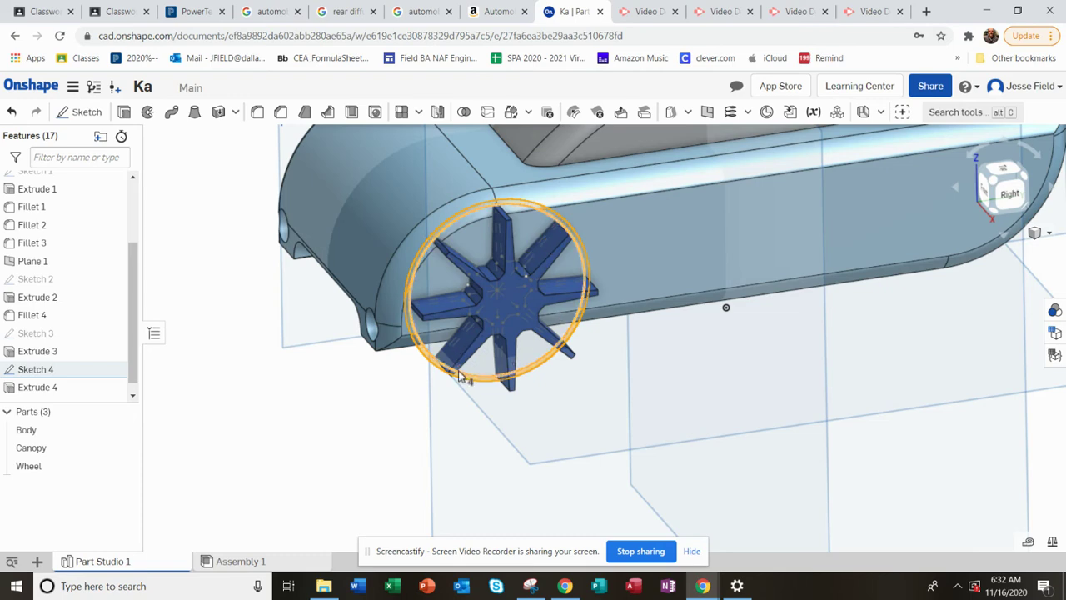
# Start an extrusion of the selected ring regions as a new solid part, going outward from the car body
pyautogui.moveTo(459, 377); pyautogui.dragTo(556, 333, button='right')
pyautogui.scroll(4, 544, 339)
pyautogui.scroll(-4, 556, 333)
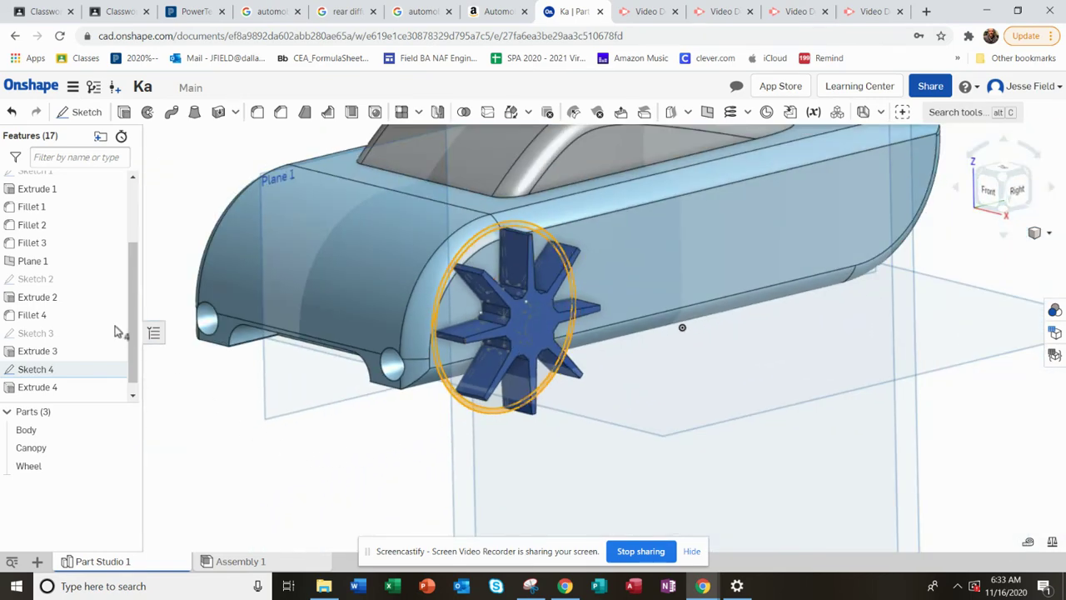
pyautogui.click(124, 113)
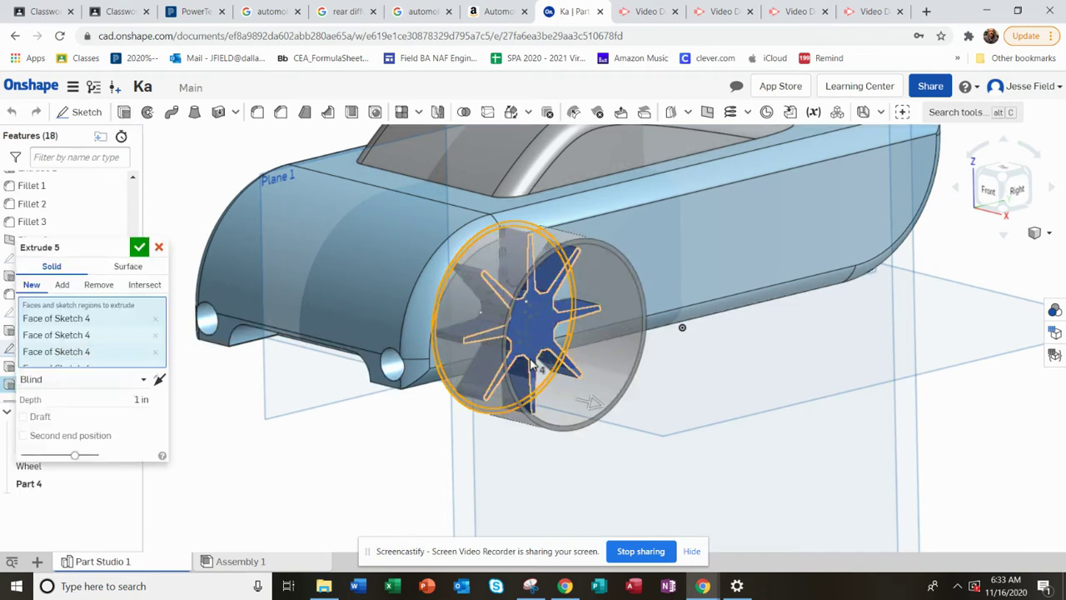
pyautogui.moveTo(543, 360)
pyautogui.mouseDown(button='right')
pyautogui.moveTo(573, 358)
pyautogui.moveTo(560, 362)
pyautogui.mouseUp(button='right')
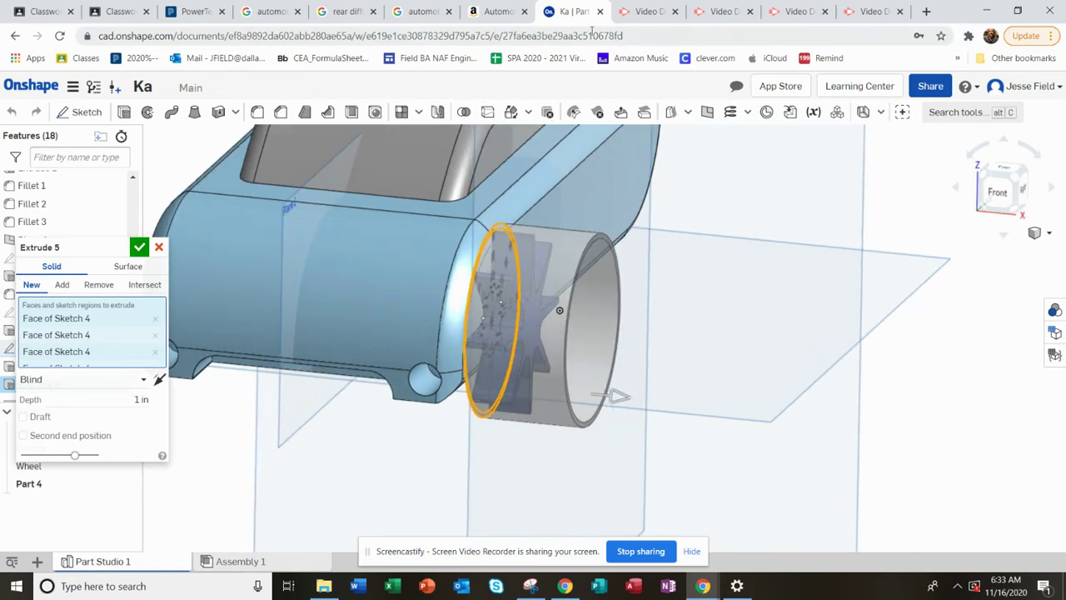
# Compare the wheel width with the Automoblox C9-R photos on Amazon and Google Images, and return to the Onshape model
pyautogui.click(502, 12)
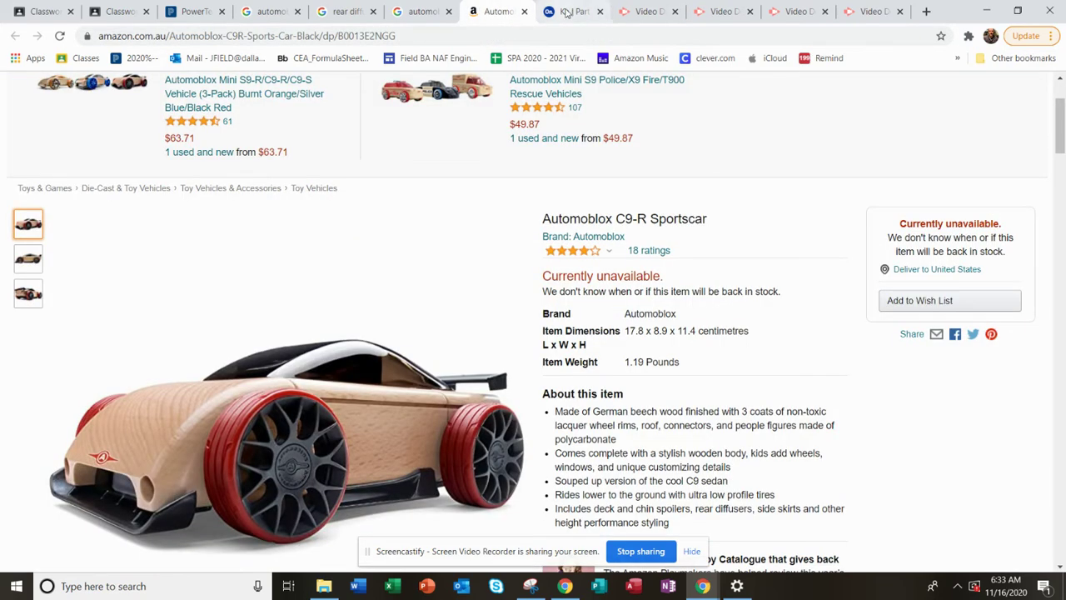
pyautogui.click(565, 12)
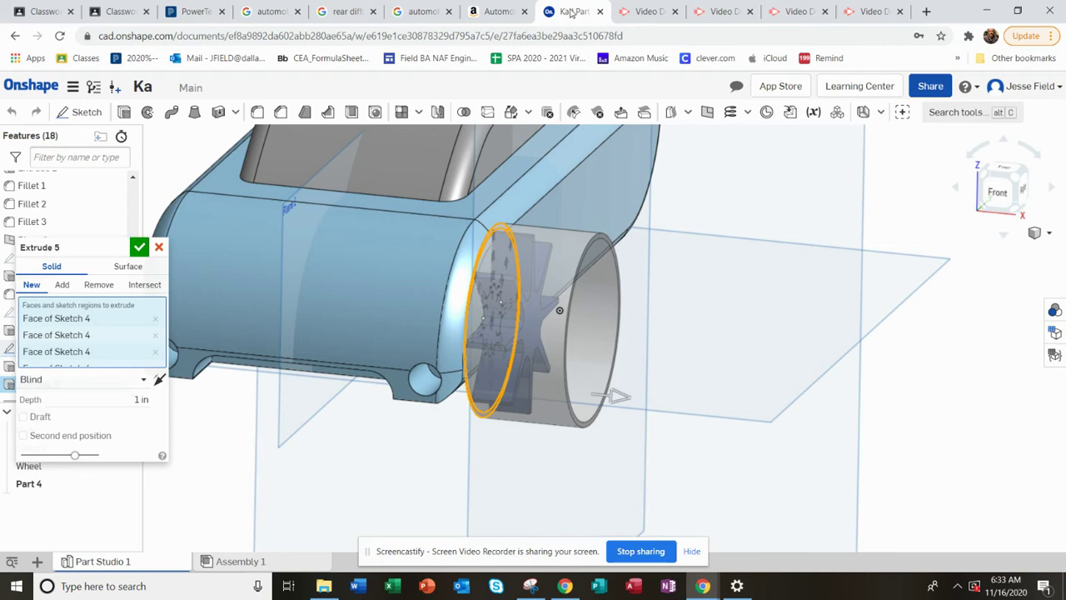
pyautogui.click(446, 11)
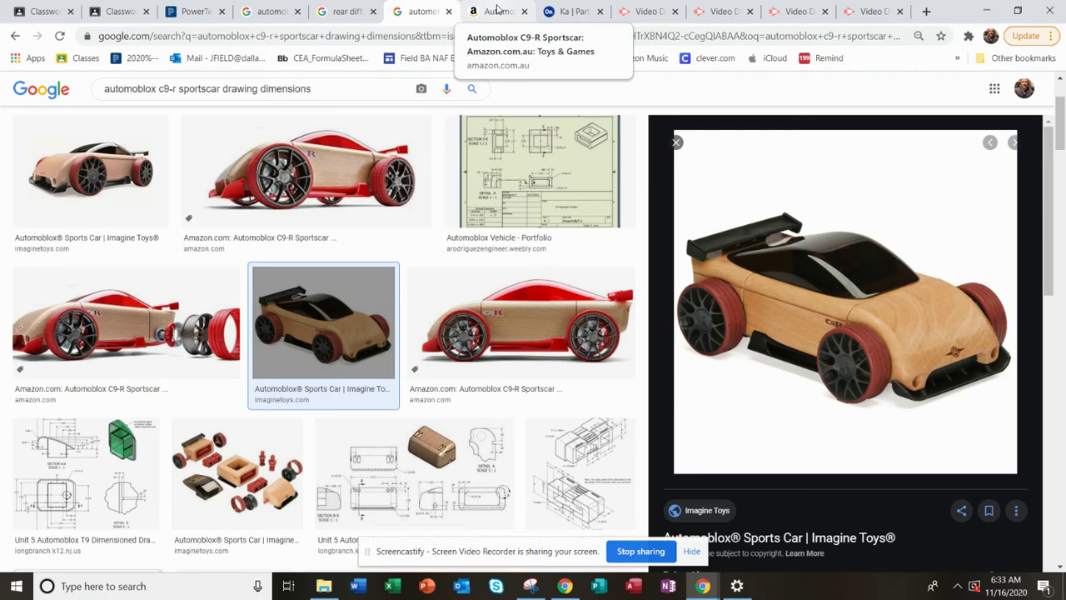
pyautogui.click(568, 11)
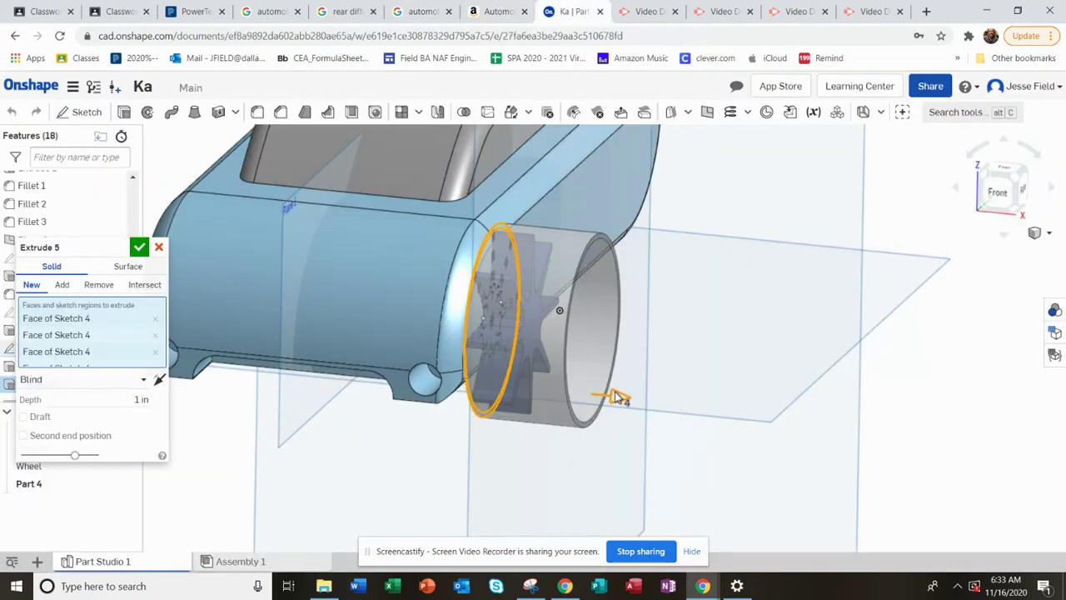
# Set the extrusion depth of the wheel's outer ring to 0.75 in
pyautogui.moveTo(618, 397); pyautogui.dragTo(523, 380)
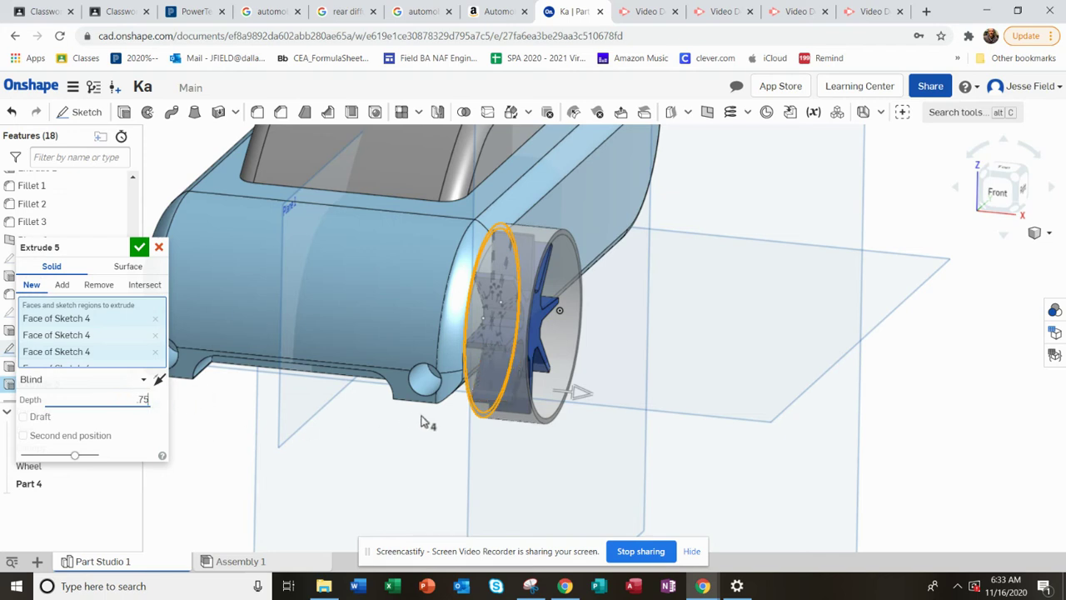
pyautogui.moveTo(408, 397)
pyautogui.mouseDown(button='right')
pyautogui.moveTo(395, 389)
pyautogui.moveTo(427, 391)
pyautogui.moveTo(418, 391)
pyautogui.mouseUp(button='right')
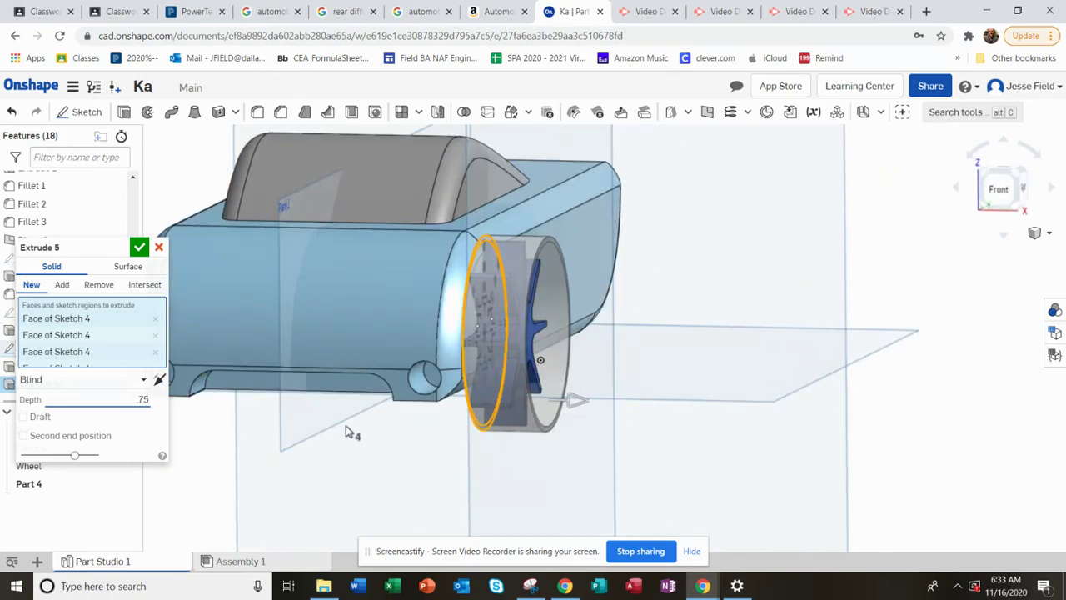
pyautogui.scroll(2, 337, 371)
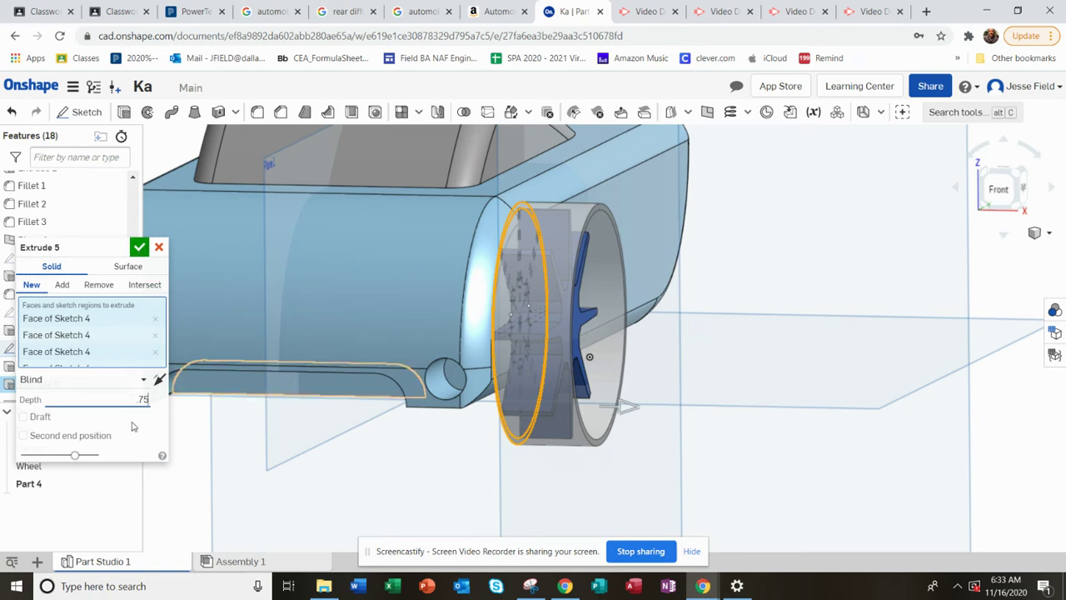
# Add the ring extrusion to the Wheel part as its merge scope, finish it, and highlight the Wheel to check the combined part
pyautogui.click(63, 285)
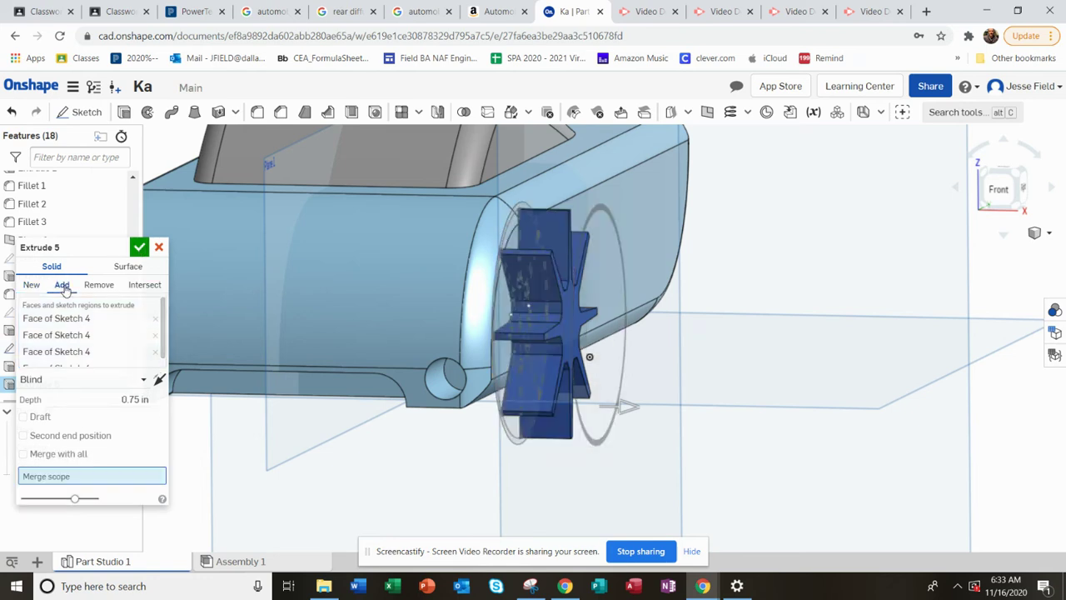
pyautogui.moveTo(475, 394); pyautogui.dragTo(454, 417, button='right')
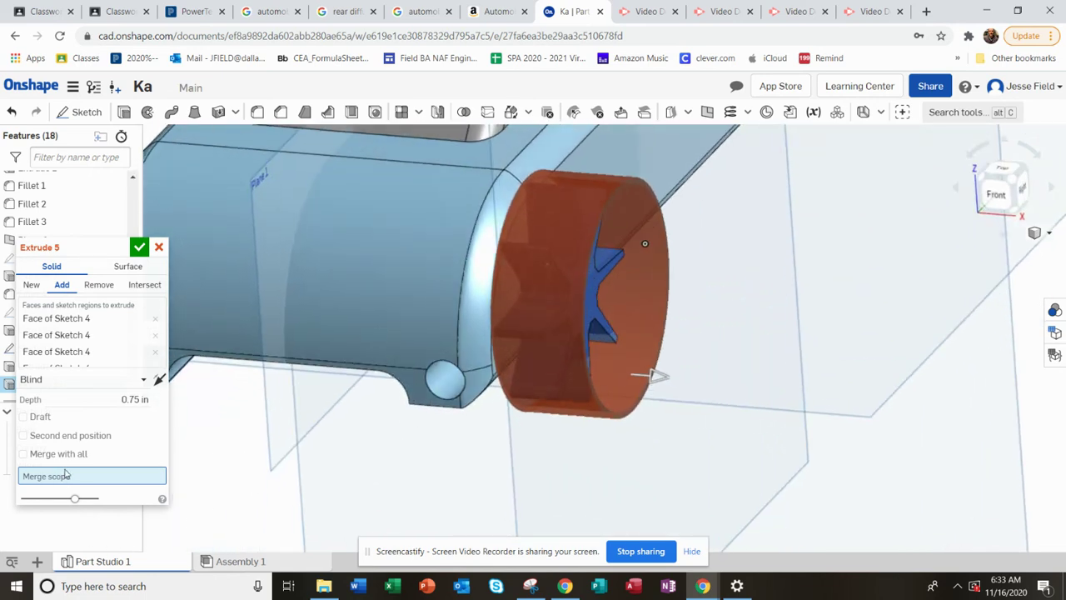
pyautogui.click(586, 309)
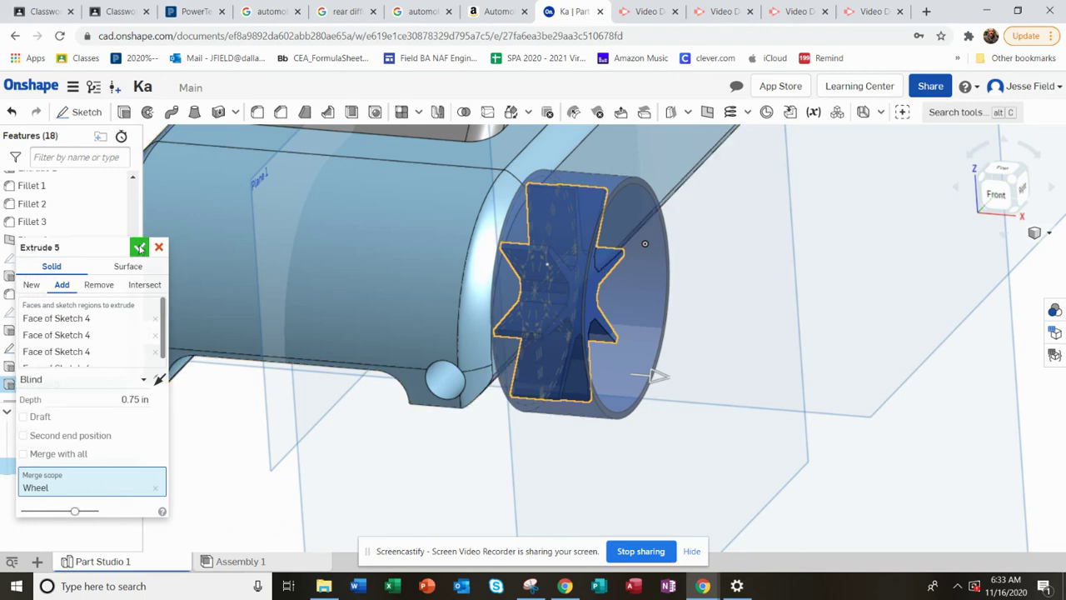
pyautogui.click(139, 246)
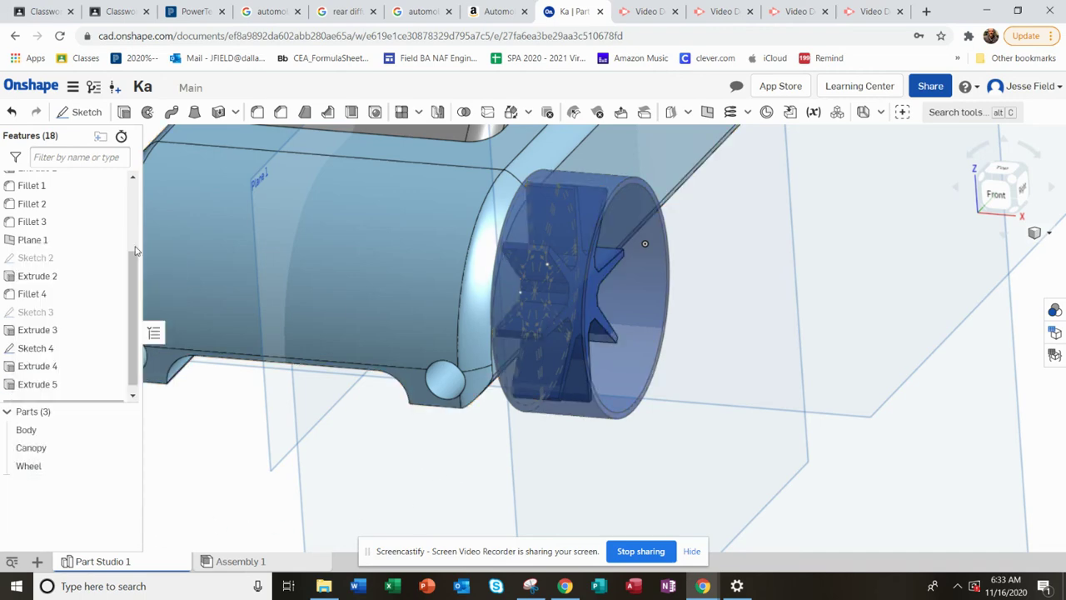
pyautogui.click(32, 465)
pyautogui.moveTo(197, 467); pyautogui.dragTo(427, 438, button='right')
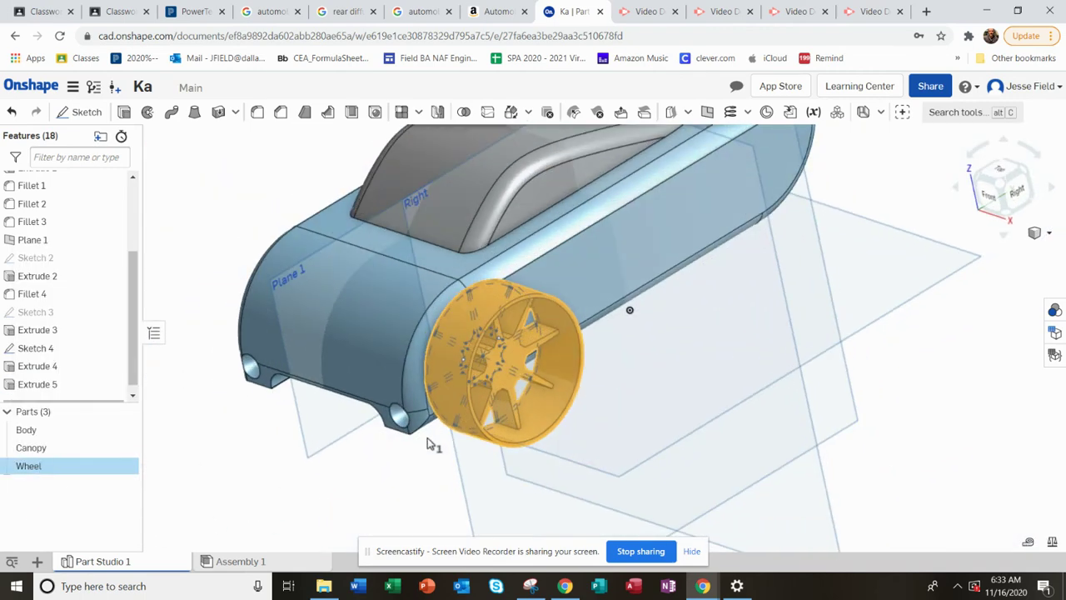
pyautogui.click(451, 479)
pyautogui.scroll(2, 437, 499)
pyautogui.scroll(4, 435, 417)
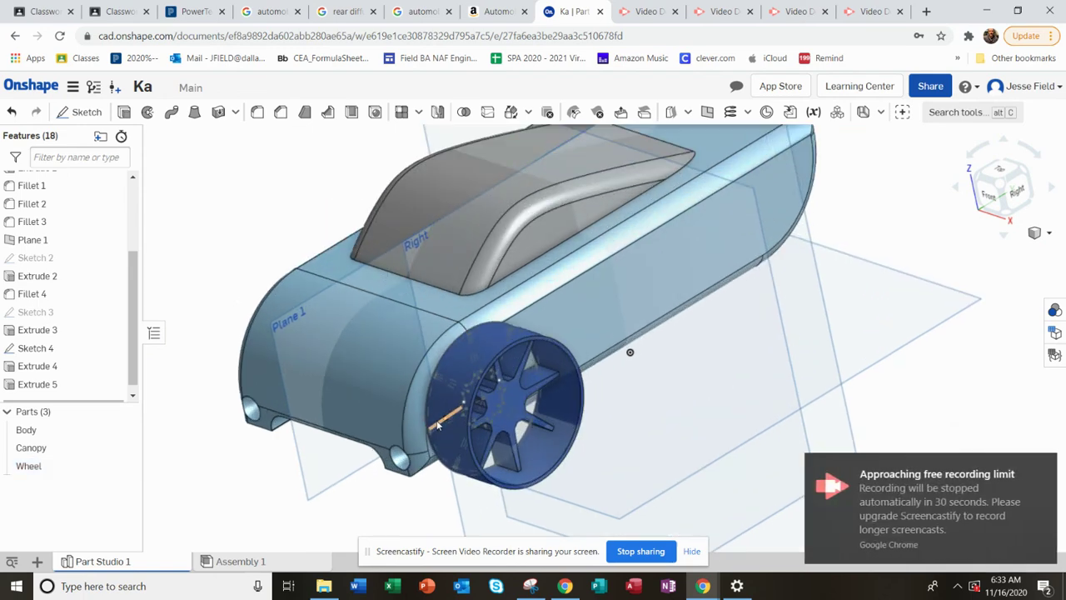
# Insert one Wheel from Part Studio 1 into Assembly 1, placing it beside the lower side edge of the car body
pyautogui.click(272, 561)
pyautogui.scroll(-2, 240, 472)
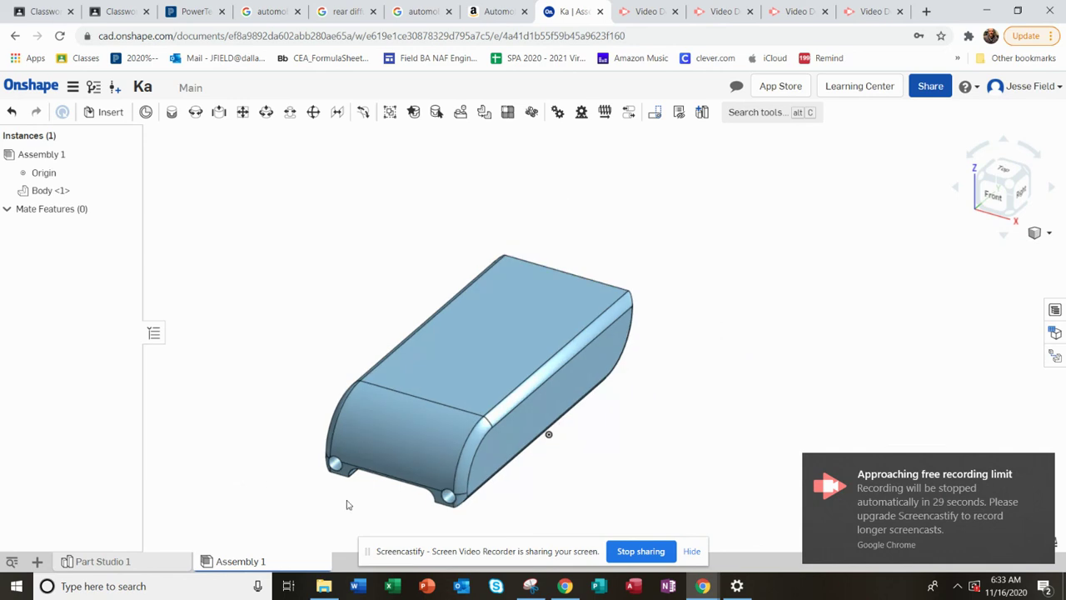
pyautogui.scroll(2, 406, 527)
pyautogui.scroll(1, 528, 522)
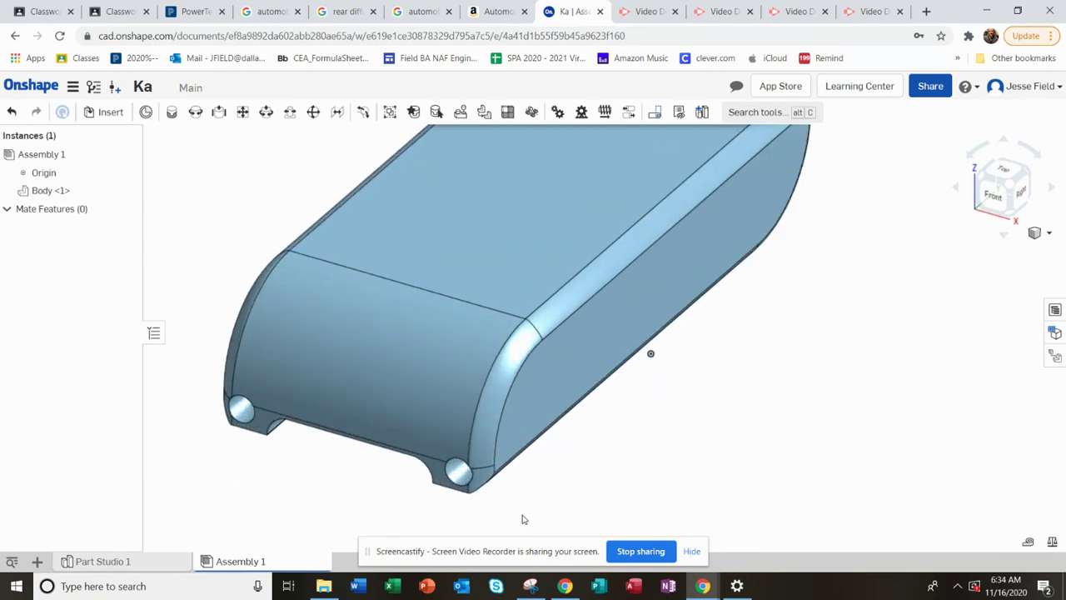
pyautogui.click(105, 113)
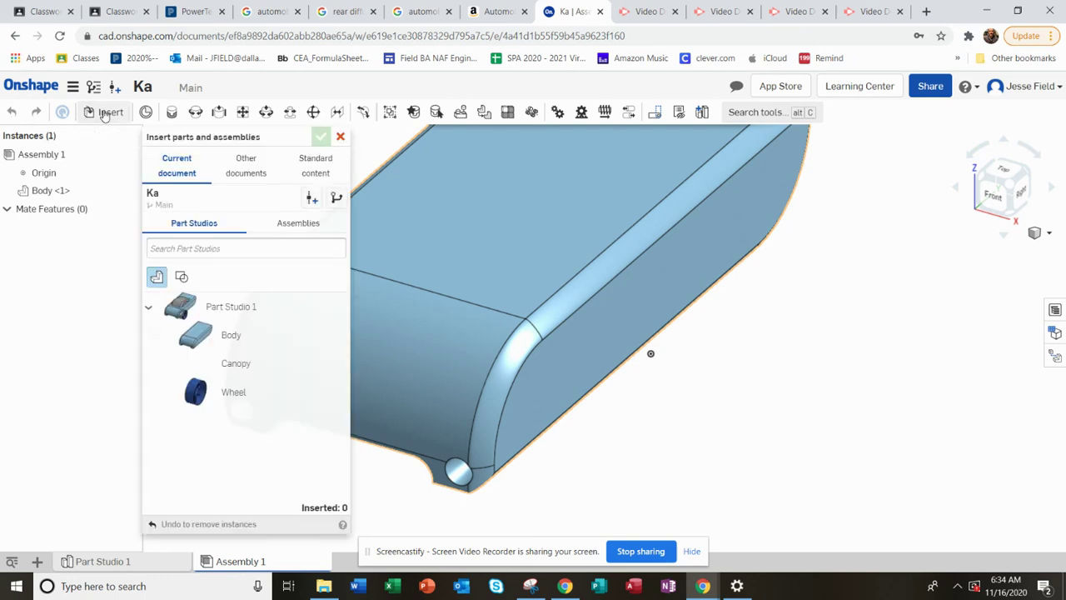
pyautogui.click(322, 394)
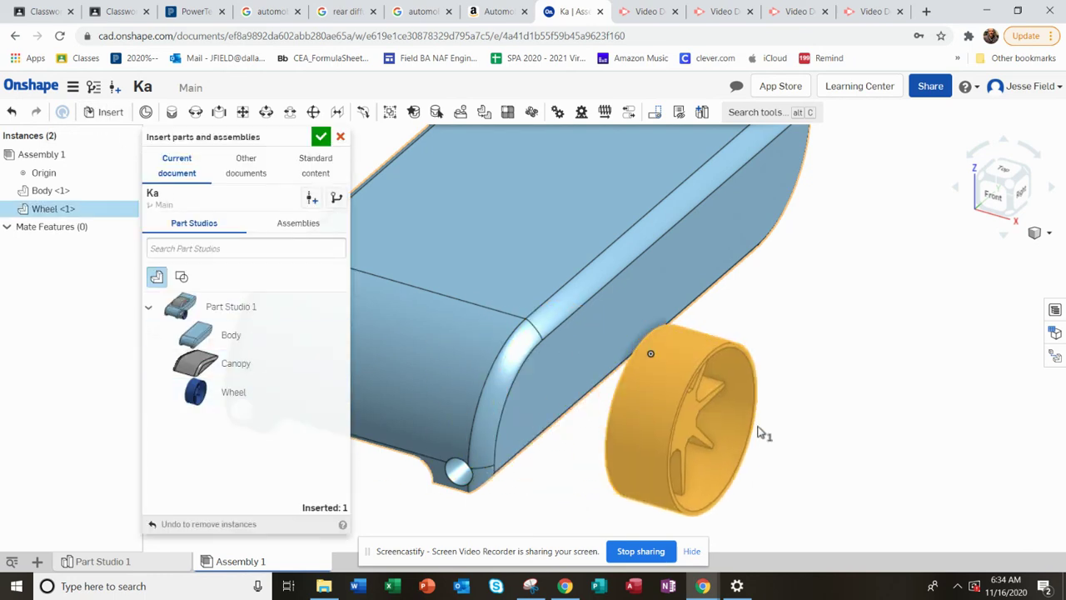
pyautogui.click(679, 430)
# Examine the inserted wheel's position relative to the car body in the Right view and from angled views
pyautogui.scroll(-4, 571, 422)
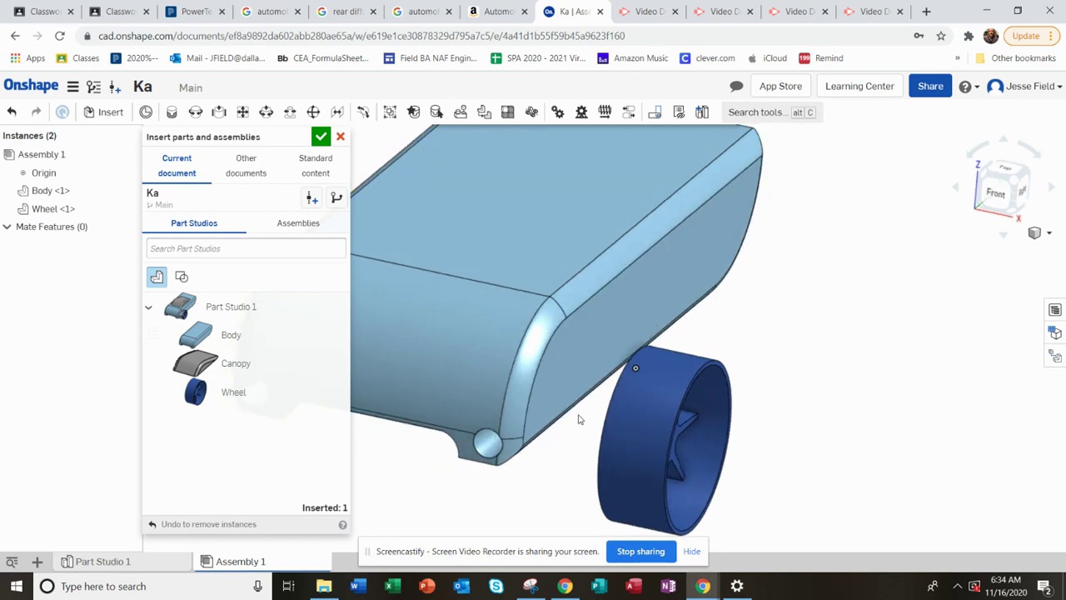
pyautogui.scroll(1, 618, 468)
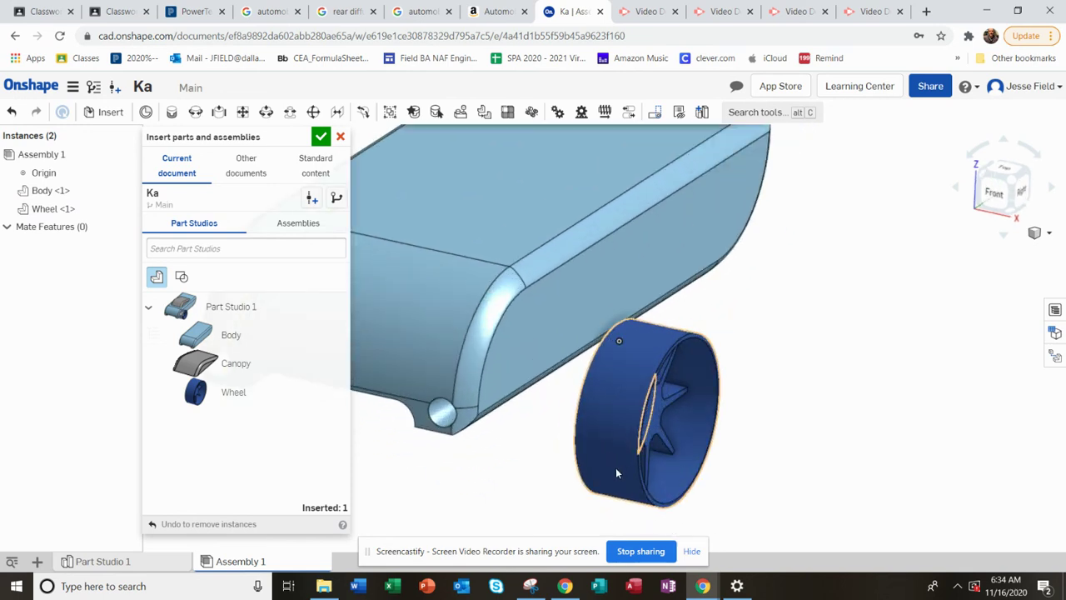
pyautogui.moveTo(631, 453); pyautogui.dragTo(611, 435, button='right')
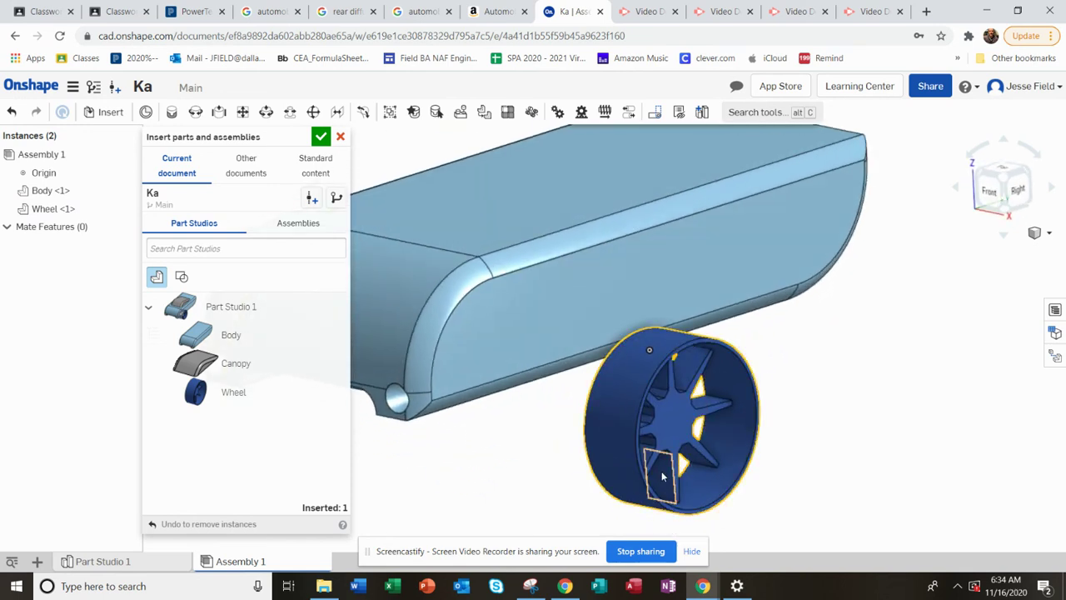
pyautogui.click(1025, 201)
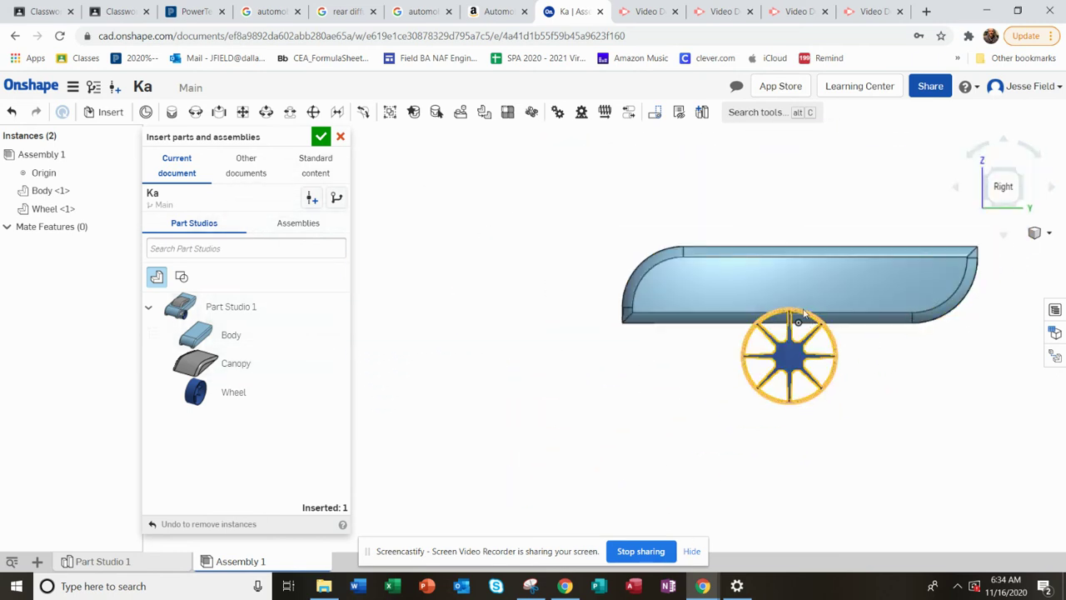
pyautogui.scroll(2, 804, 312)
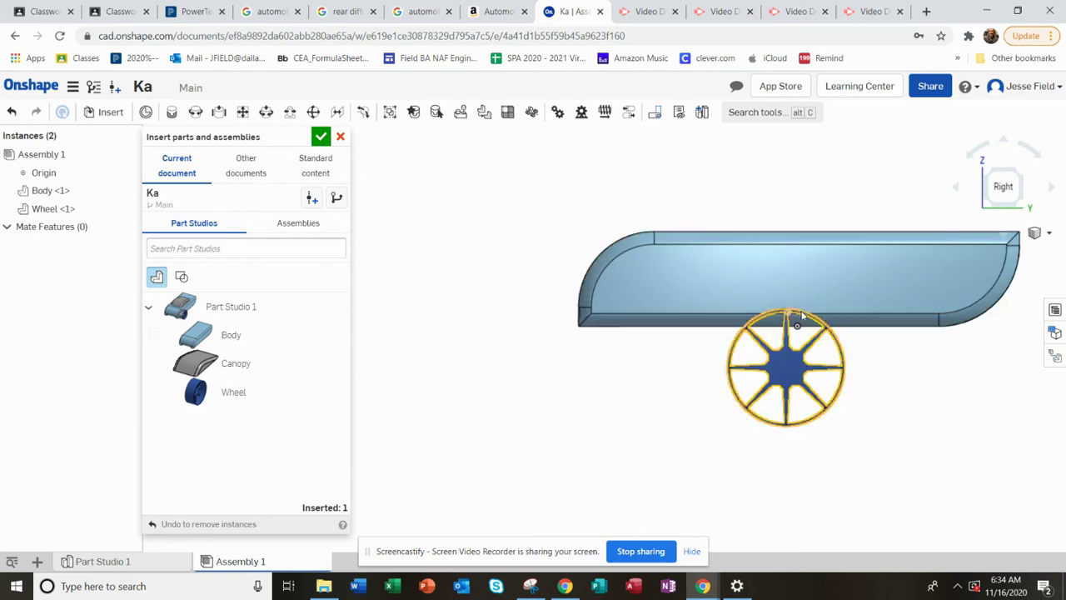
pyautogui.moveTo(683, 310); pyautogui.dragTo(758, 360, button='right')
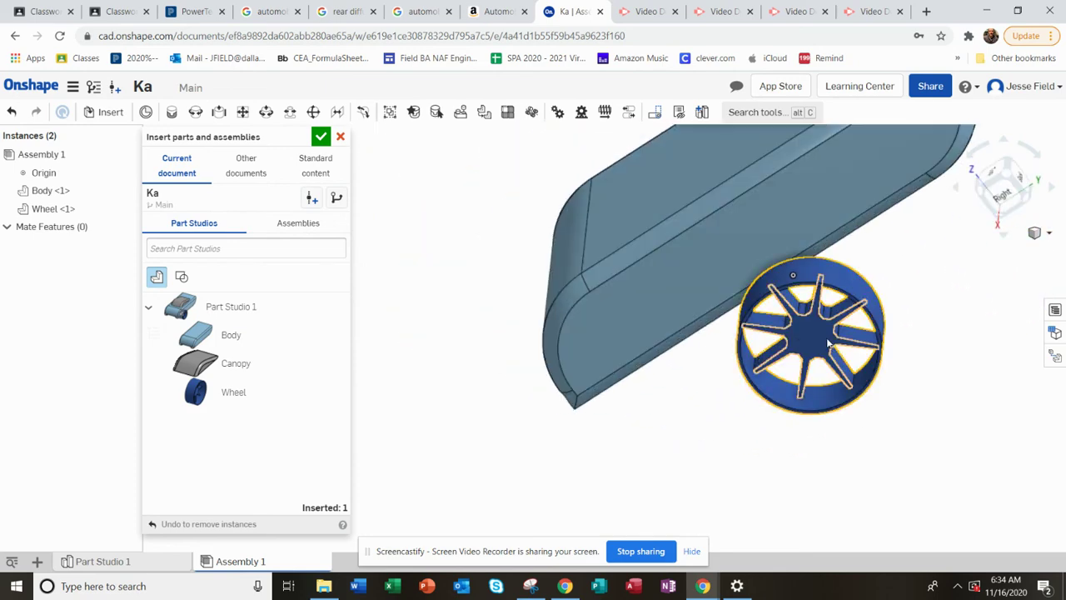